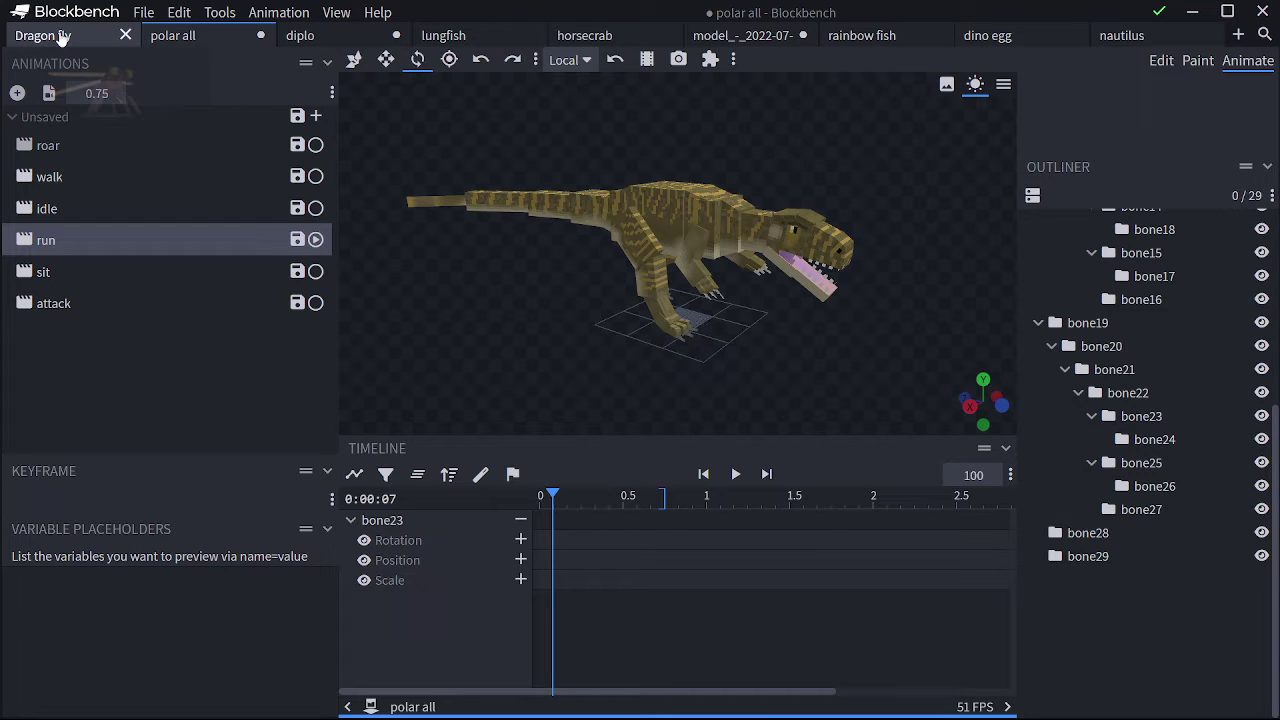
Play the fly animation of the Dragon fly model and view it from several angles.
{"action": "left_click", "coordinate": [62, 37]}
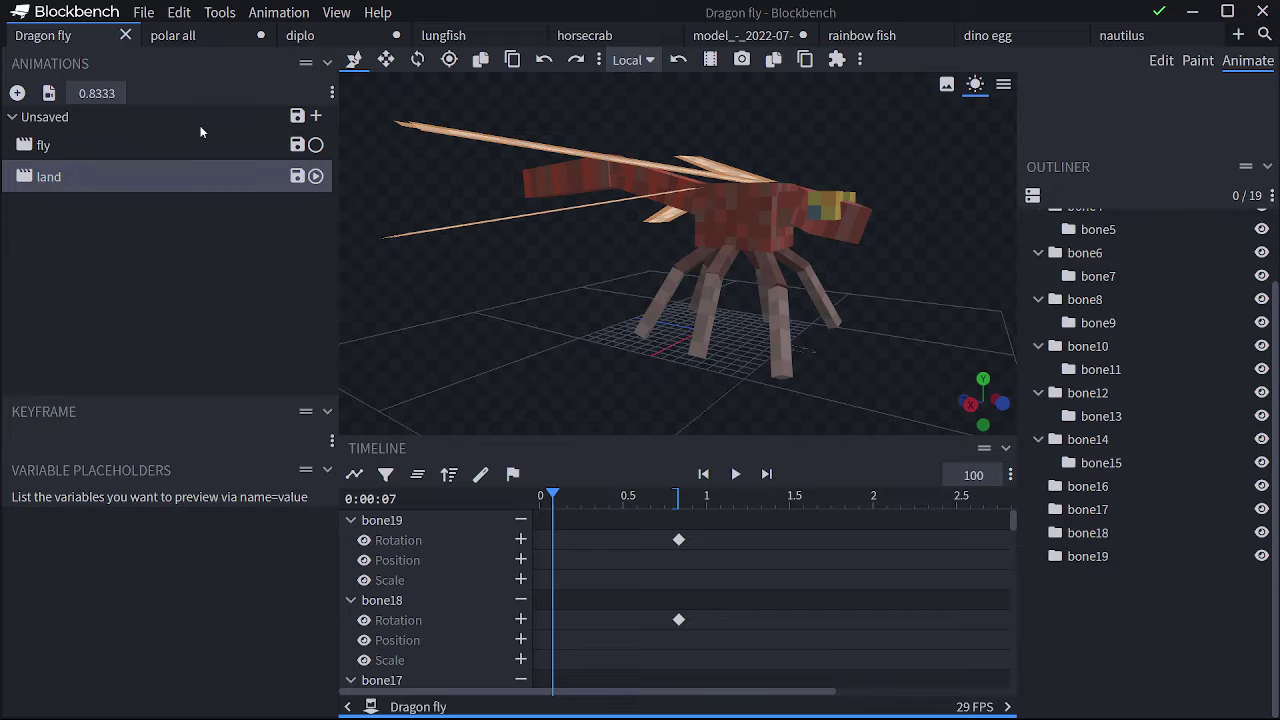
{"action": "left_click", "coordinate": [150, 145]}
{"action": "left_click_drag", "start_coordinate": [813, 140], "coordinate": [852, 197]}
{"action": "key", "text": "space"}
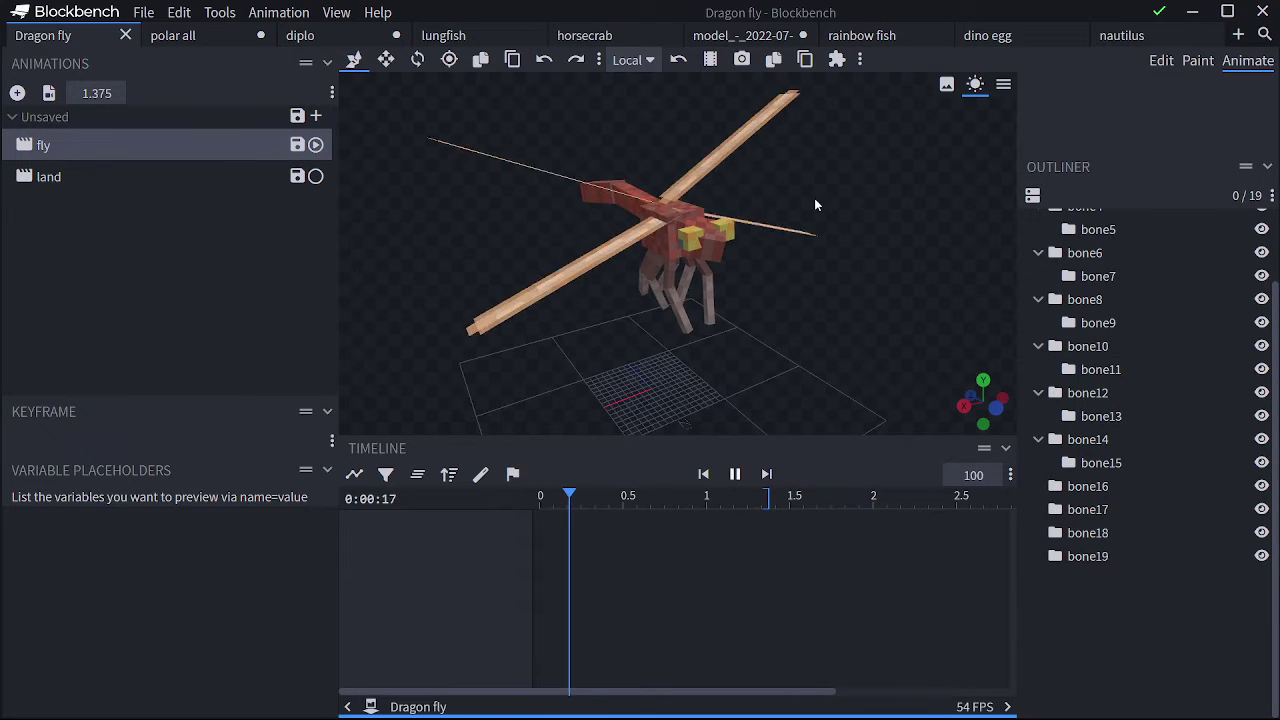
{"action": "key", "text": "space"}
{"action": "left_click_drag", "start_coordinate": [687, 497], "coordinate": [437, 491]}
{"action": "scroll", "coordinate": [426, 243], "scroll_direction": "down", "scroll_amount": 2}
{"action": "right_click_drag", "start_coordinate": [427, 241], "coordinate": [449, 269]}
{"action": "key", "text": "space"}
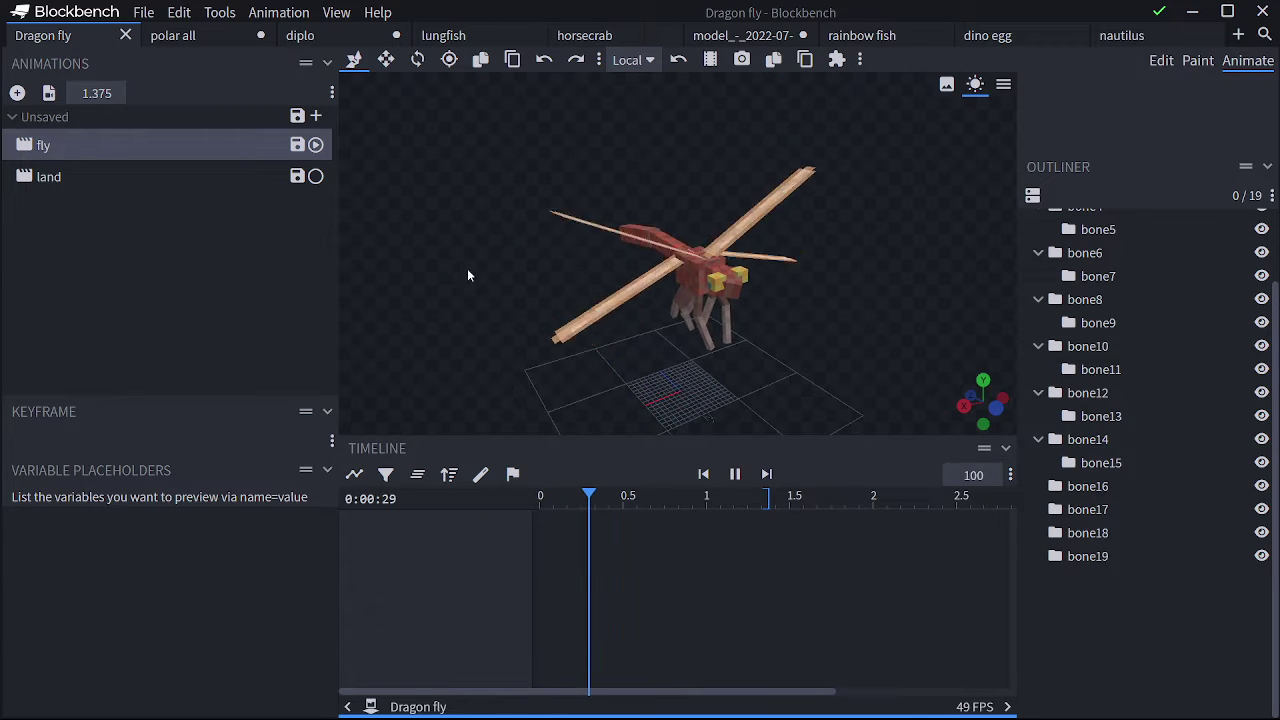
{"action": "scroll", "coordinate": [851, 348], "scroll_direction": "up", "scroll_amount": 3}
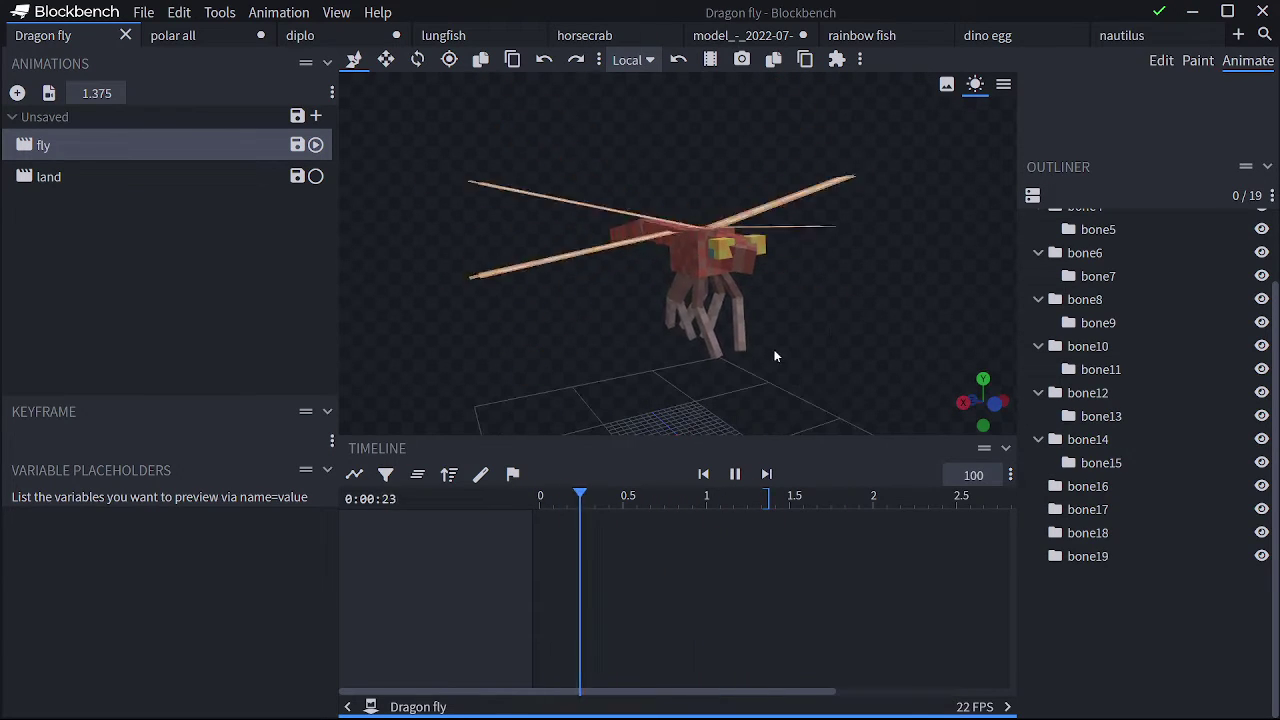
Preview the Dragon fly's land animation from different angles and stop the playback.
{"action": "left_click", "coordinate": [140, 173]}
{"action": "right_click_drag", "start_coordinate": [688, 256], "coordinate": [660, 138]}
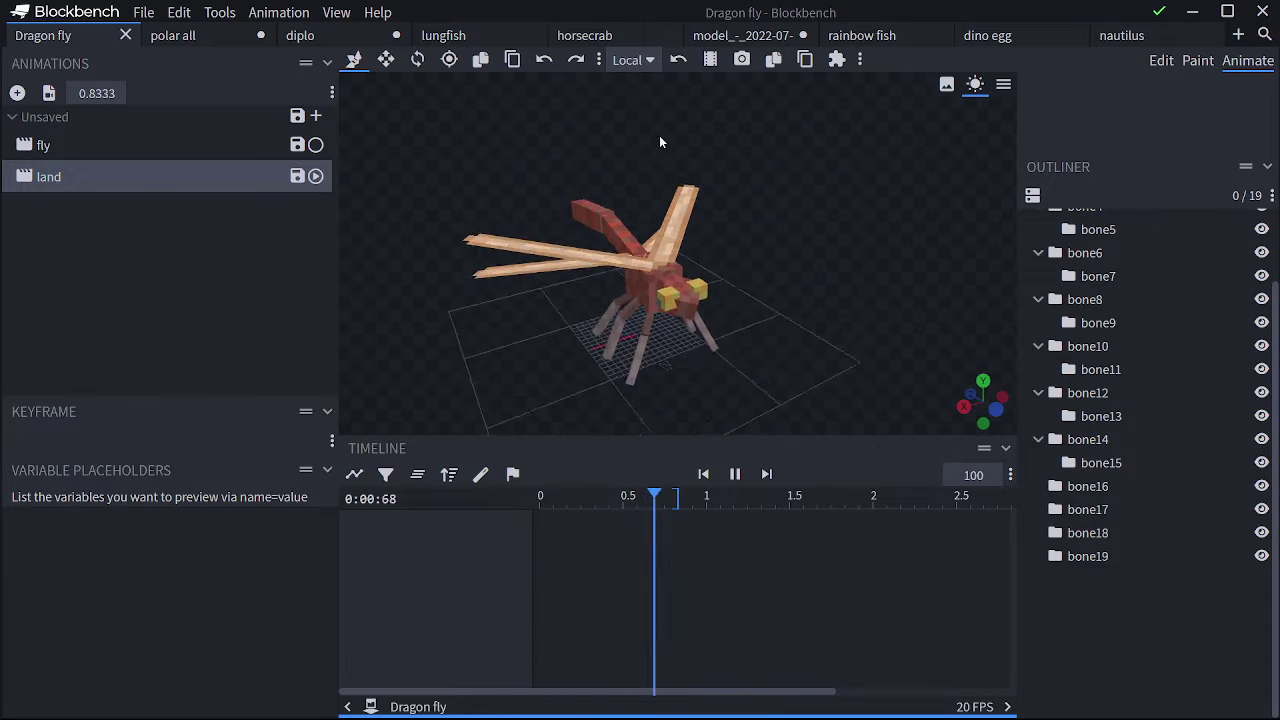
{"action": "left_click_drag", "start_coordinate": [652, 222], "coordinate": [708, 236]}
{"action": "left_click_drag", "start_coordinate": [931, 291], "coordinate": [826, 281]}
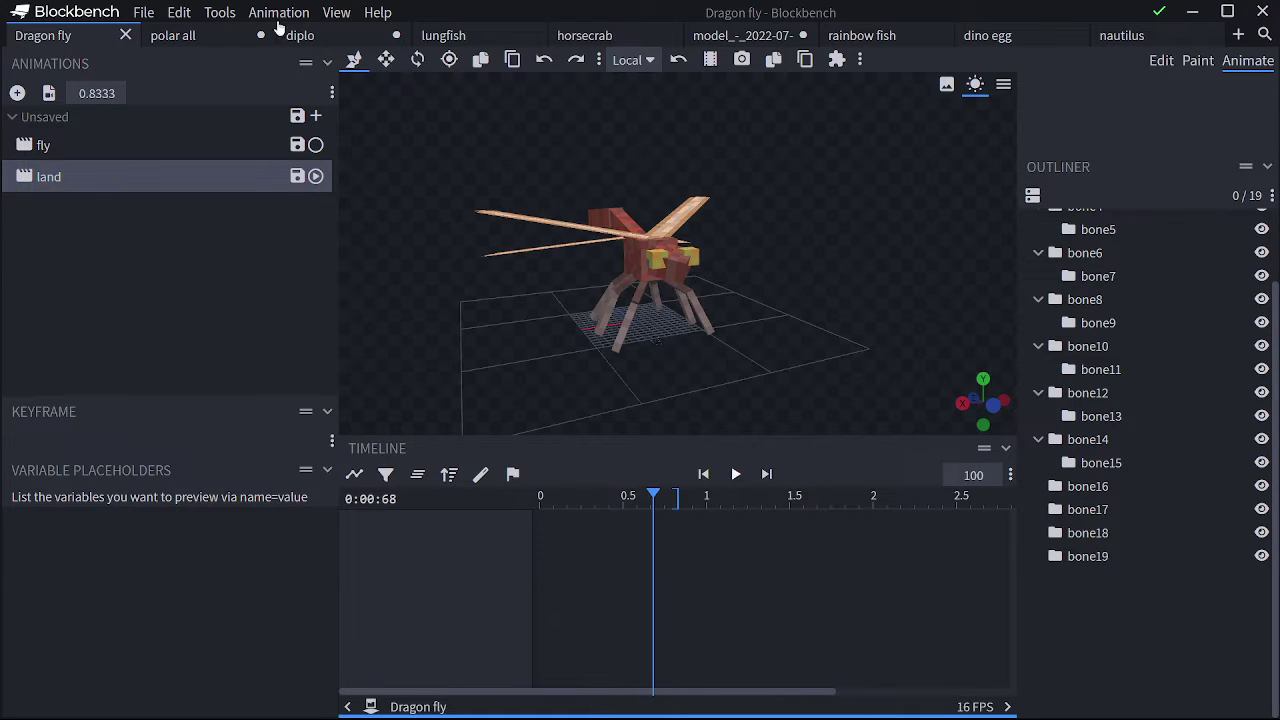
Open the lungfish project and play its swim animation.
{"action": "left_click", "coordinate": [443, 35]}
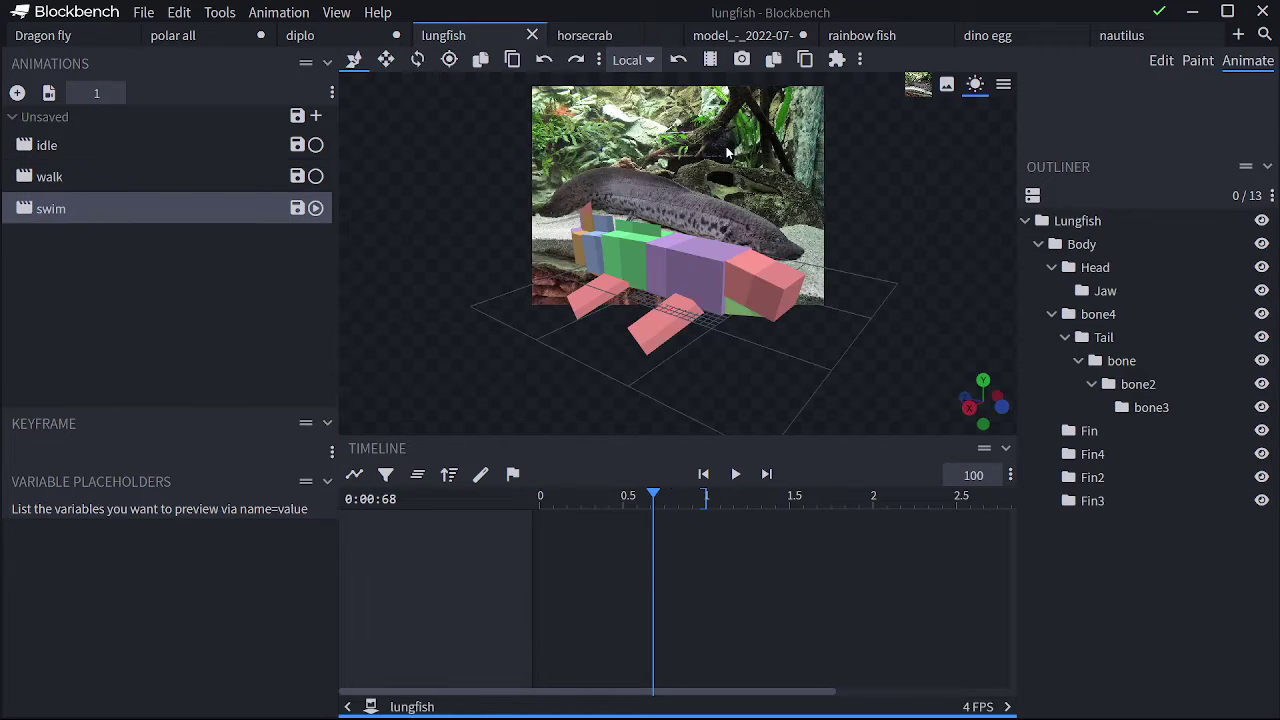
{"action": "left_click_drag", "start_coordinate": [728, 150], "coordinate": [584, 247]}
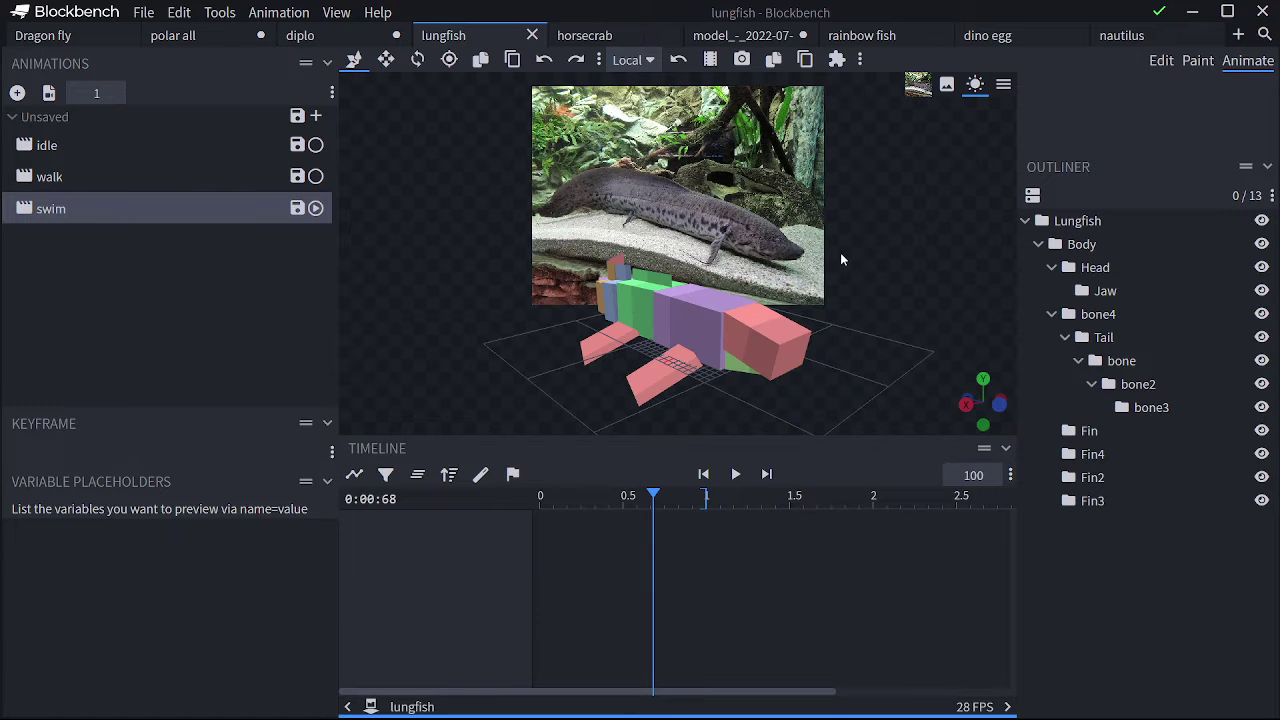
{"action": "left_click_drag", "start_coordinate": [840, 252], "coordinate": [843, 280]}
{"action": "key", "text": "space"}
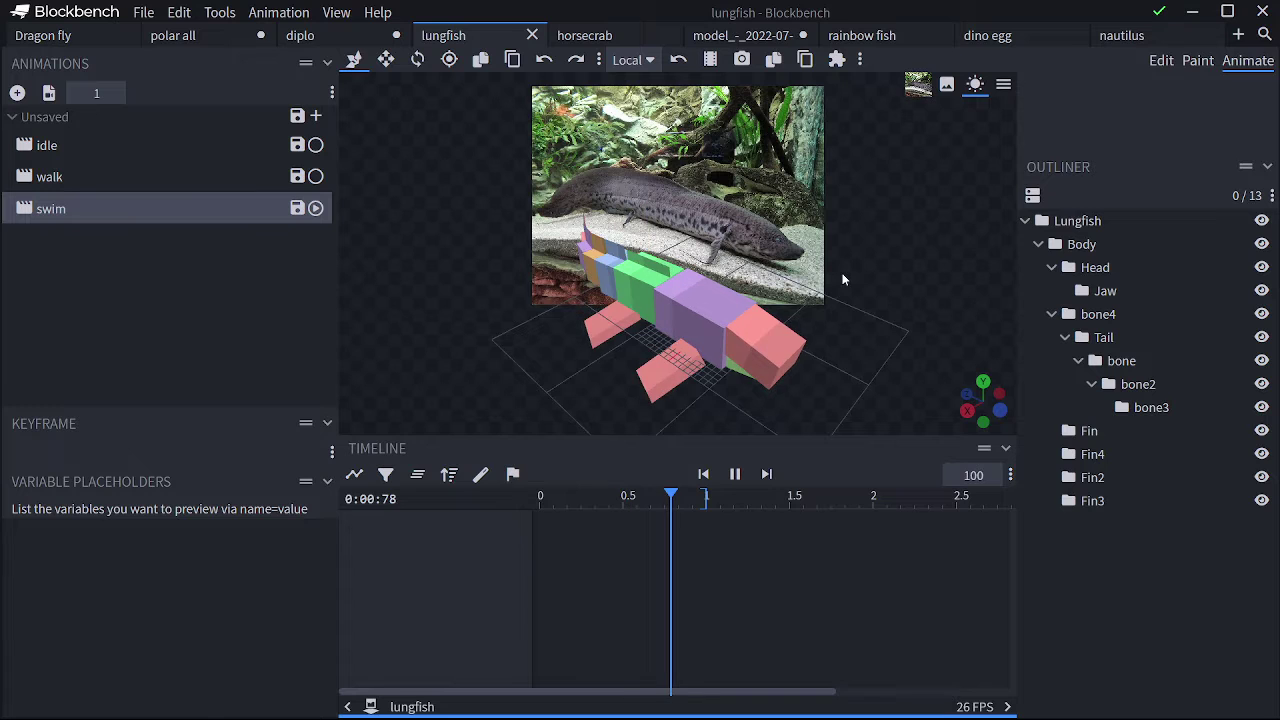
Preview the lungfish's walk and idle animations from different angles.
{"action": "left_click", "coordinate": [151, 174]}
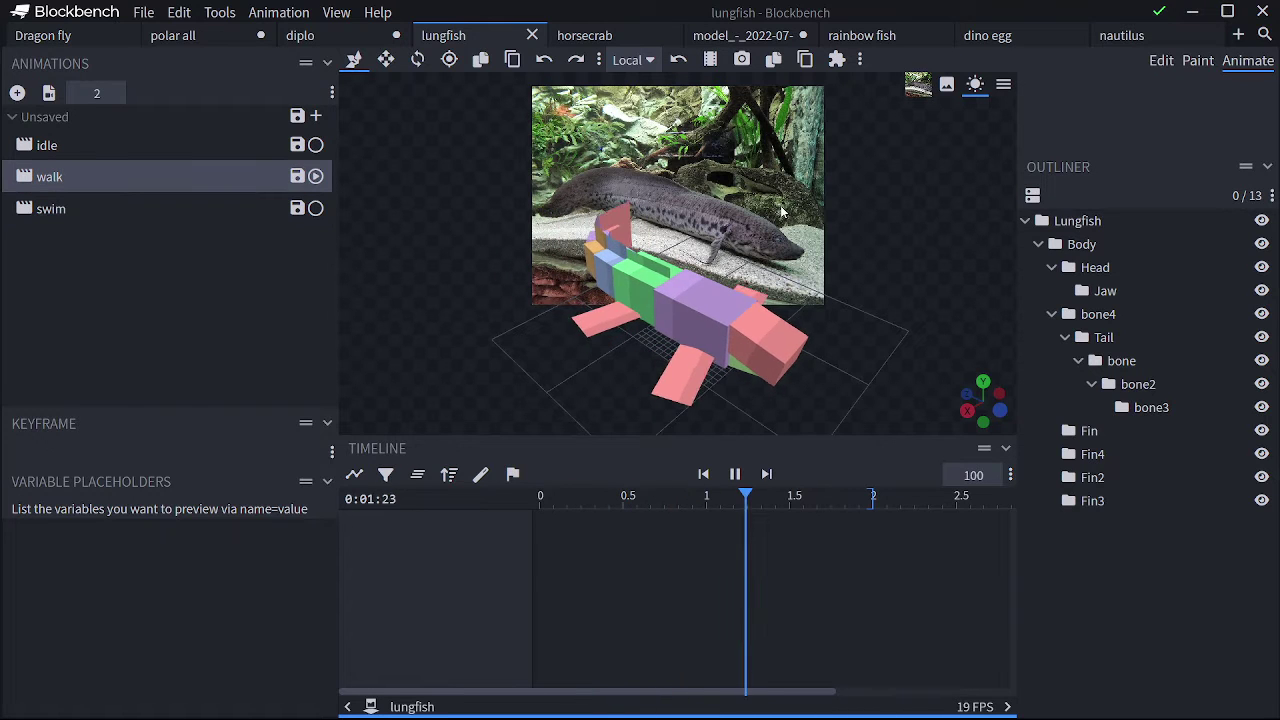
{"action": "left_click_drag", "start_coordinate": [688, 200], "coordinate": [530, 233]}
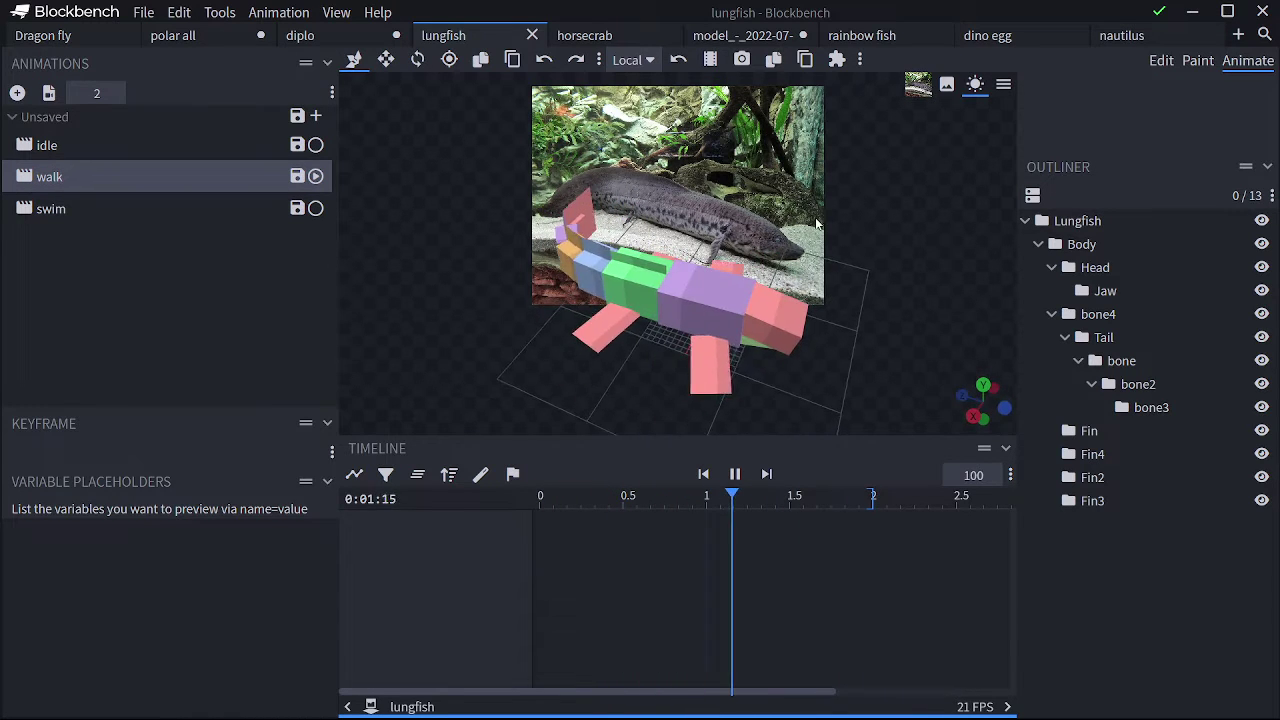
{"action": "left_click", "coordinate": [167, 143]}
{"action": "left_click_drag", "start_coordinate": [723, 170], "coordinate": [748, 294]}
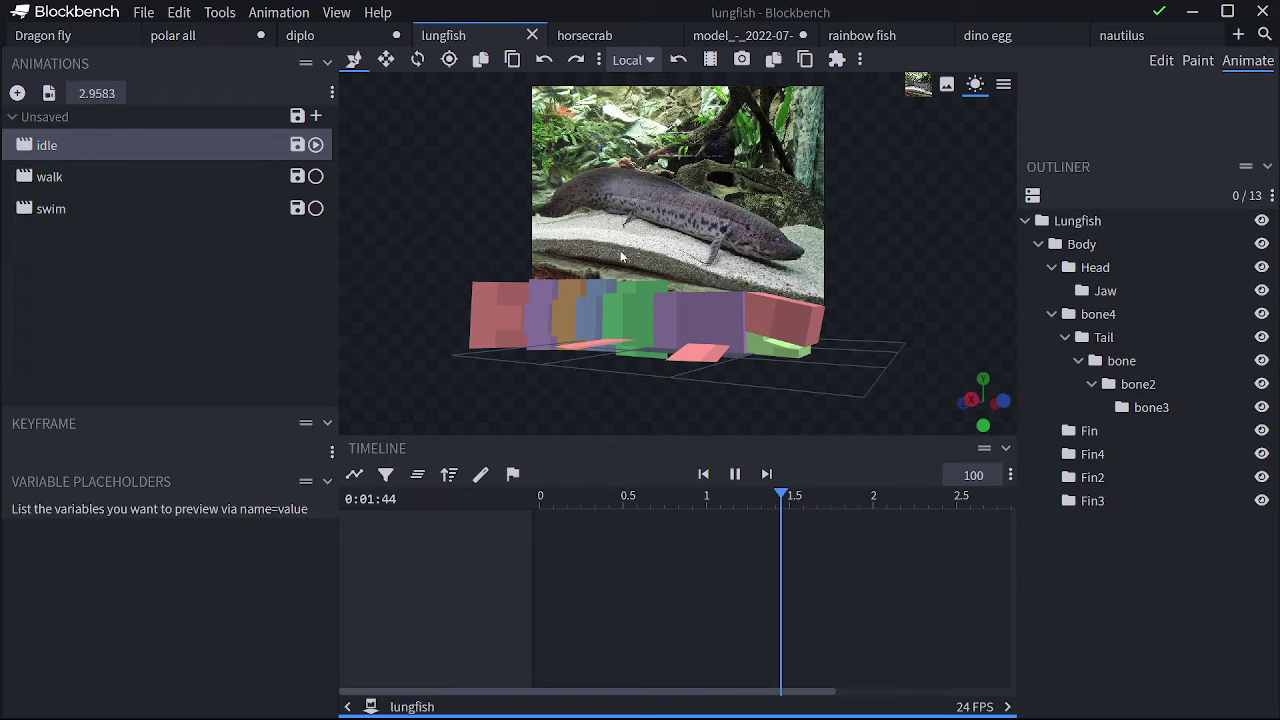
Open the horsecrab project and play its walk animation from the start of the timeline, viewing the model from several sides.
{"action": "left_click", "coordinate": [640, 35]}
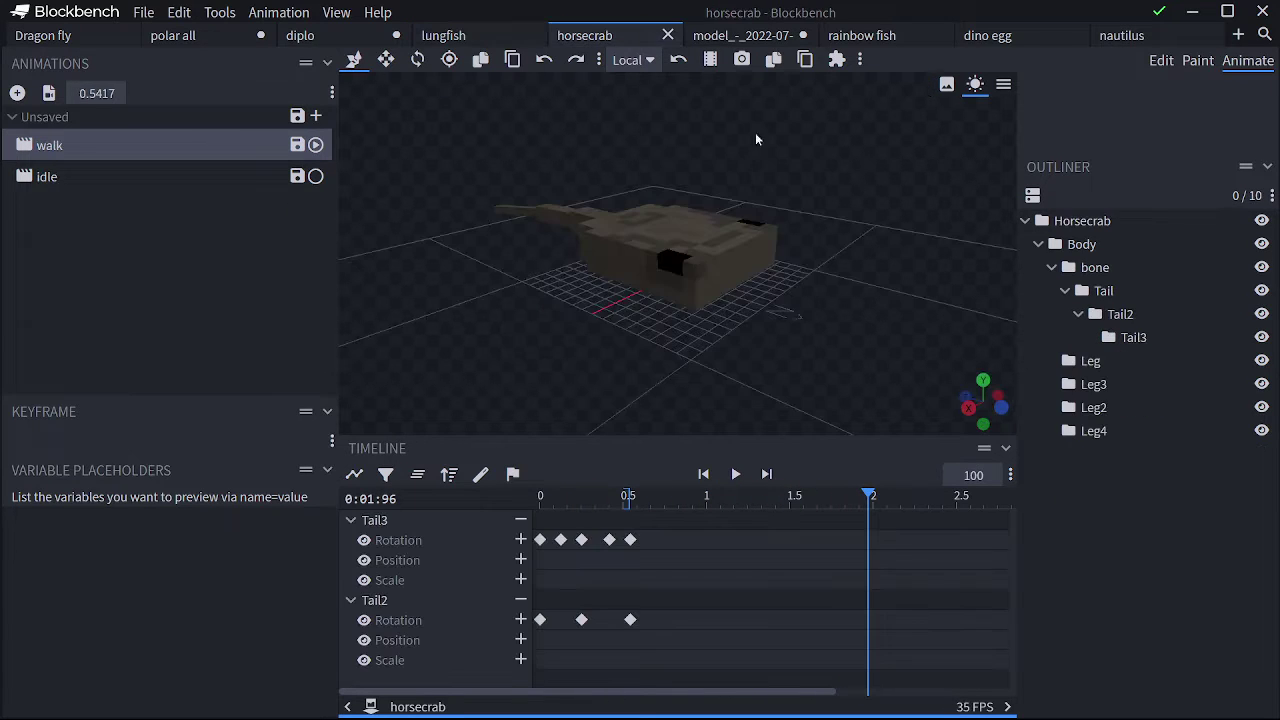
{"action": "left_click_drag", "start_coordinate": [757, 134], "coordinate": [880, 207]}
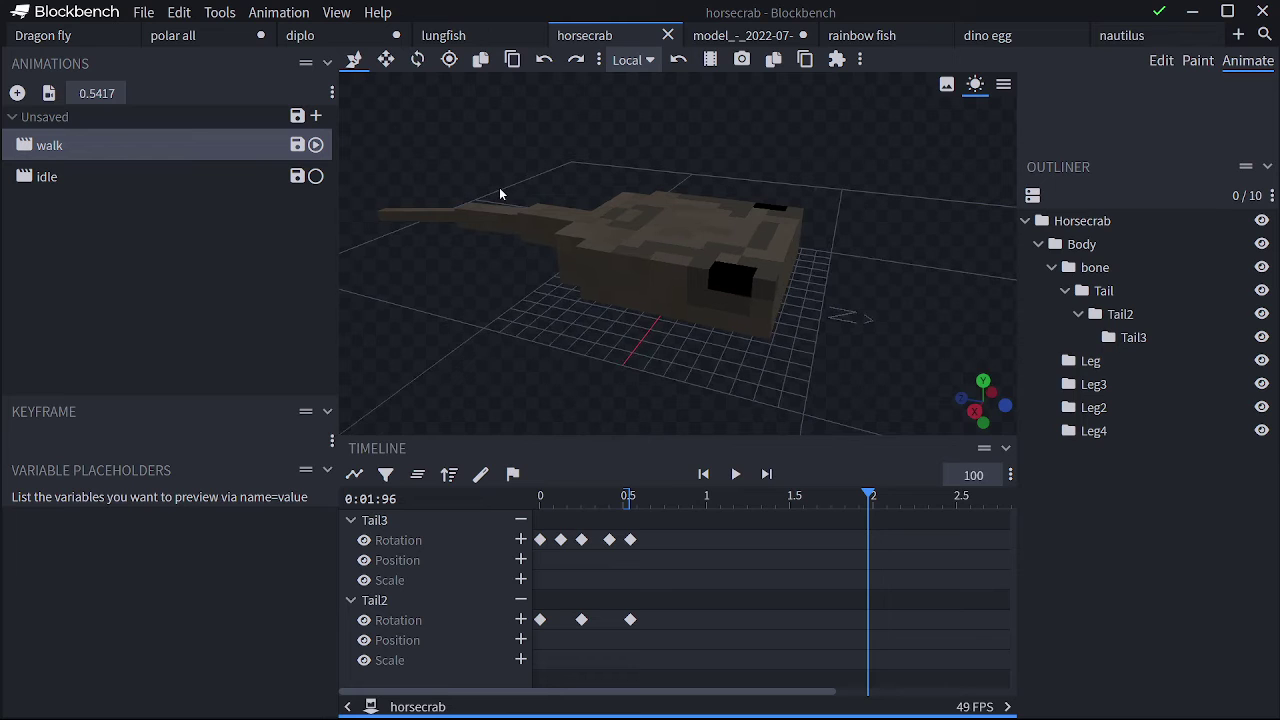
{"action": "left_click_drag", "start_coordinate": [866, 495], "coordinate": [540, 495]}
{"action": "left_click_drag", "start_coordinate": [574, 345], "coordinate": [696, 376]}
{"action": "left_click_drag", "start_coordinate": [900, 210], "coordinate": [722, 182]}
{"action": "key", "text": "space"}
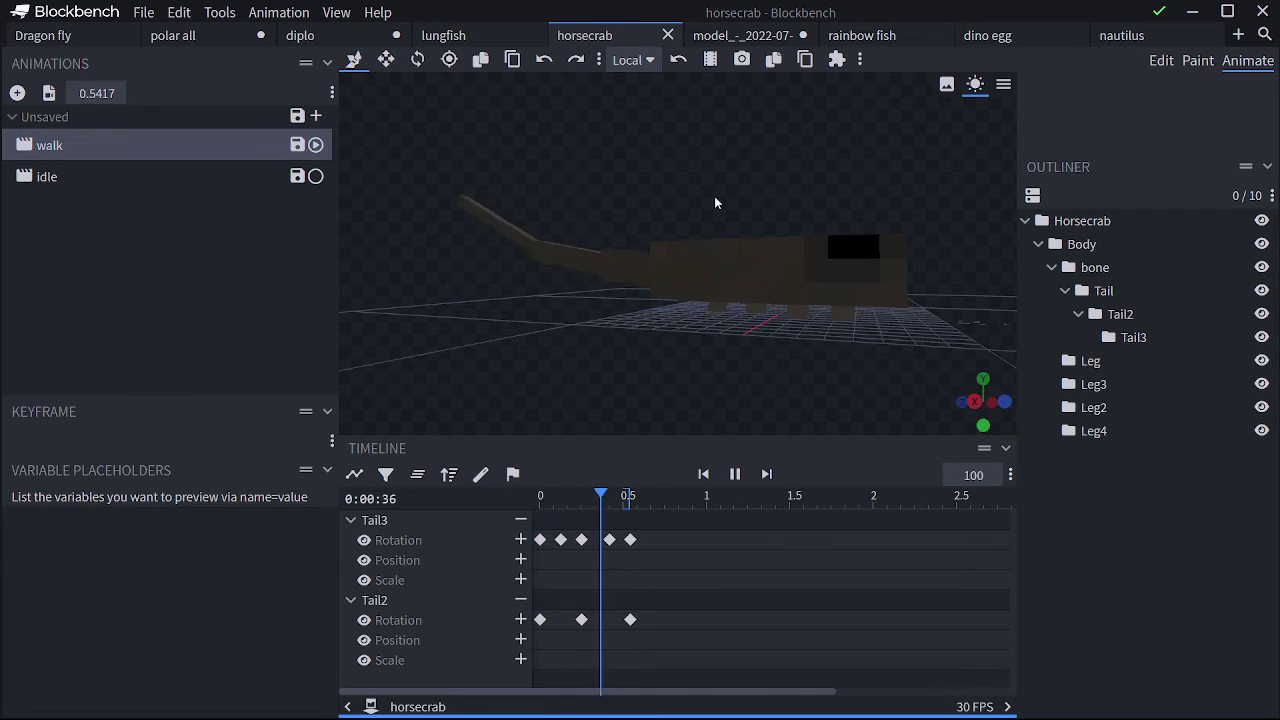
{"action": "left_click_drag", "start_coordinate": [838, 160], "coordinate": [875, 184]}
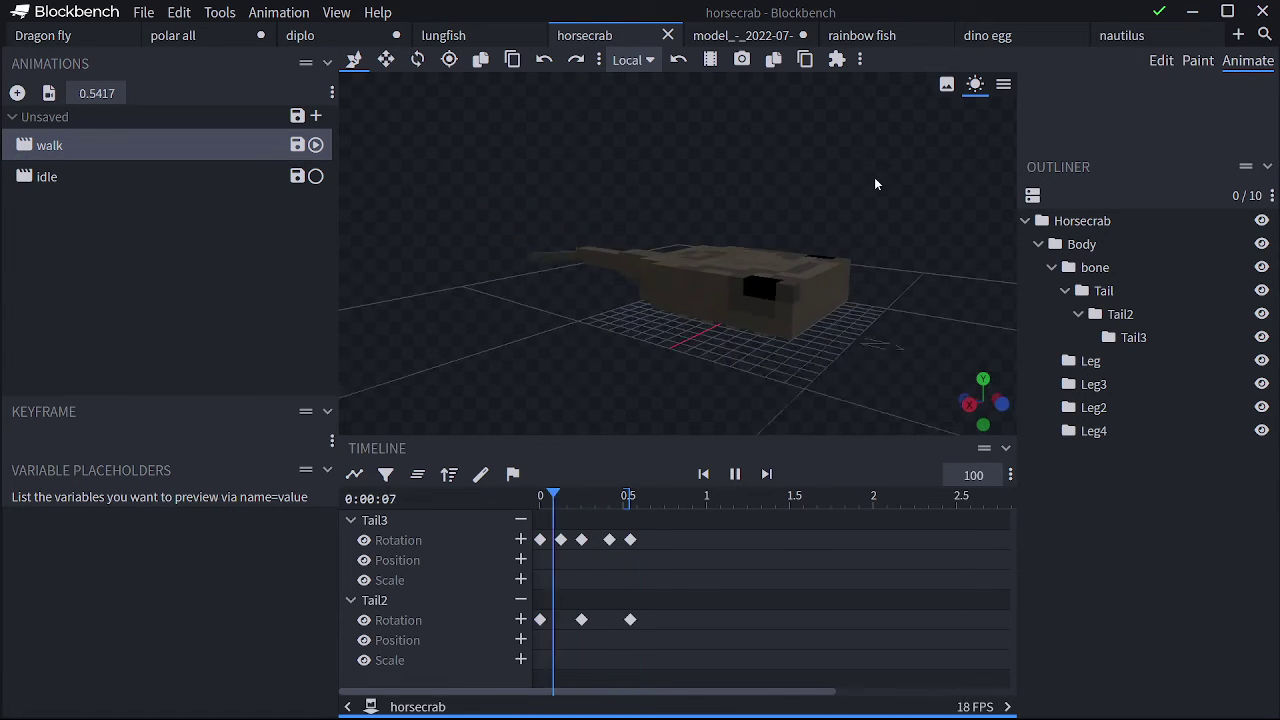
Preview the horsecrab's idle animation and stop the playback.
{"action": "left_click", "coordinate": [60, 176]}
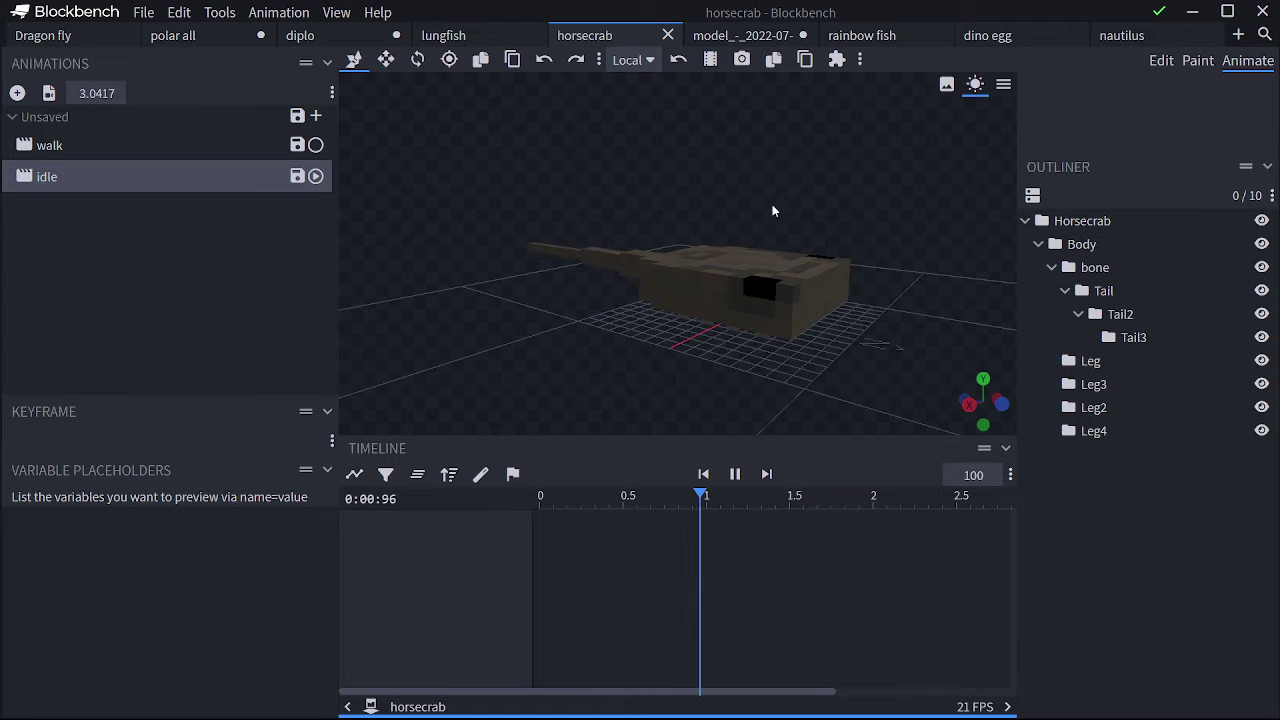
{"action": "left_click_drag", "start_coordinate": [772, 210], "coordinate": [807, 213]}
{"action": "key", "text": "space"}
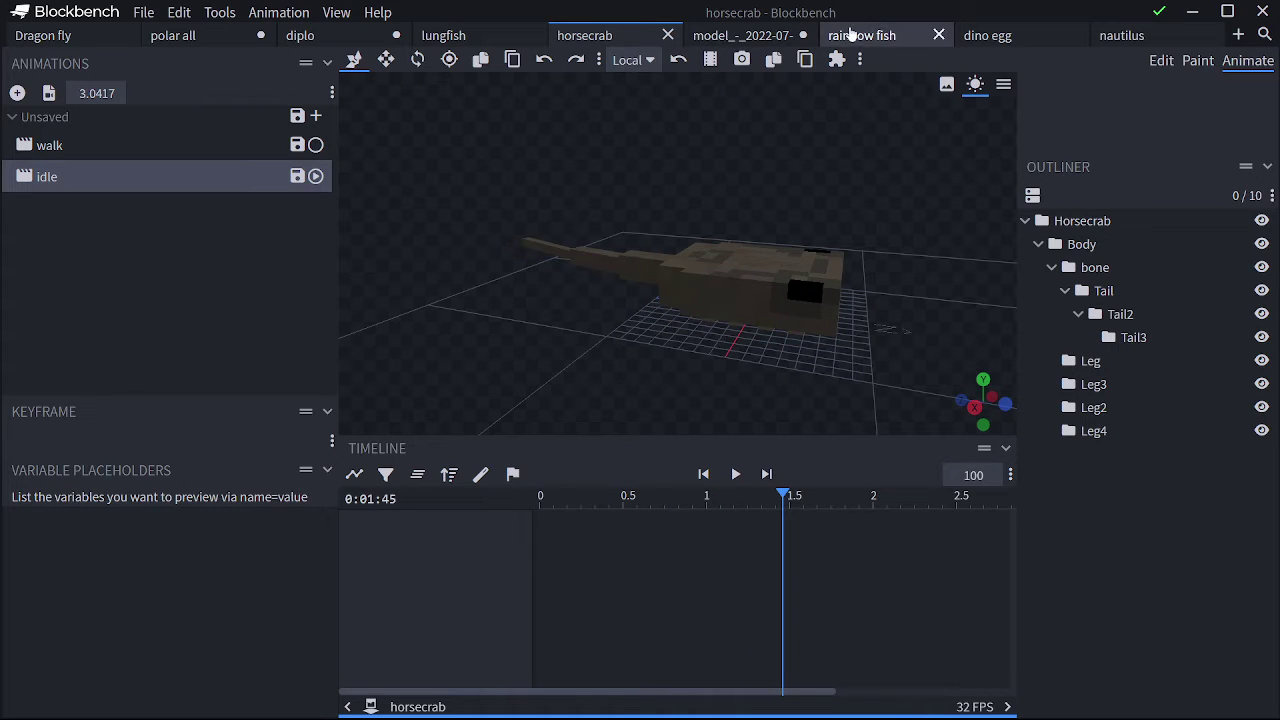
Open the nautilus project, play its swim animation while viewing both sides of the model, and stop the playback.
{"action": "mouse_move", "coordinate": [878, 37]}
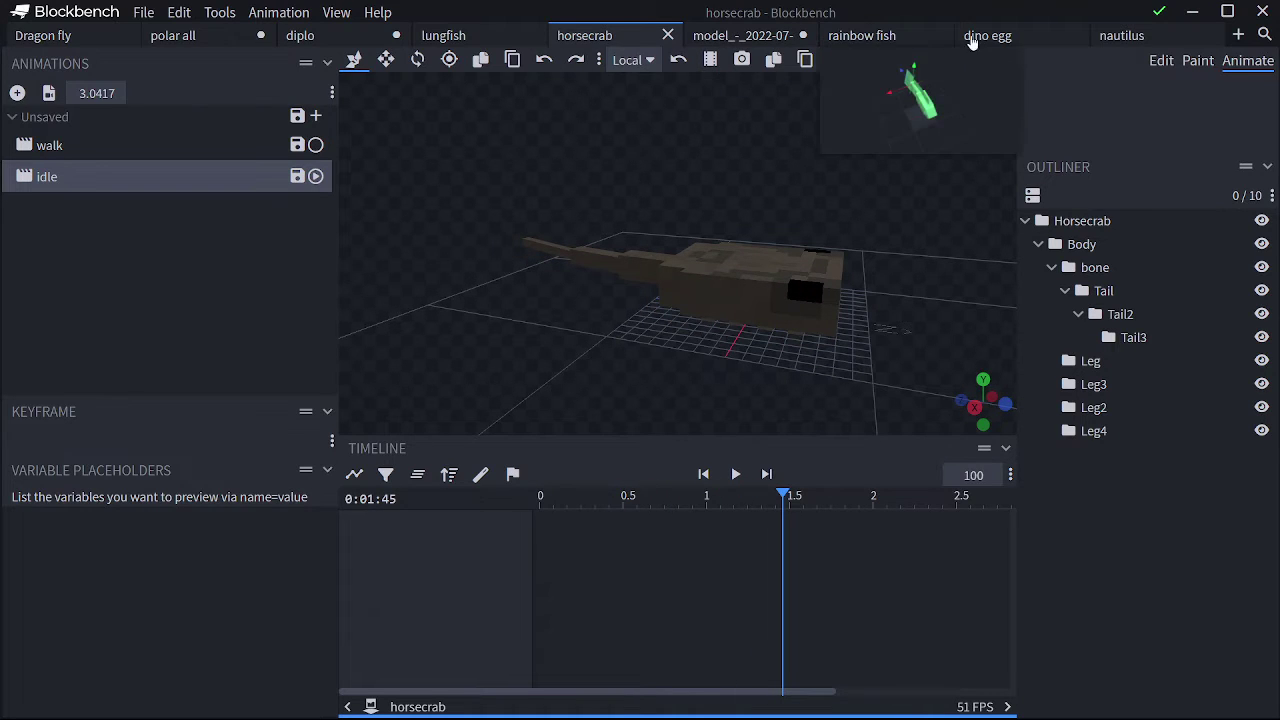
{"action": "left_click", "coordinate": [1133, 35]}
{"action": "left_click_drag", "start_coordinate": [910, 161], "coordinate": [662, 190]}
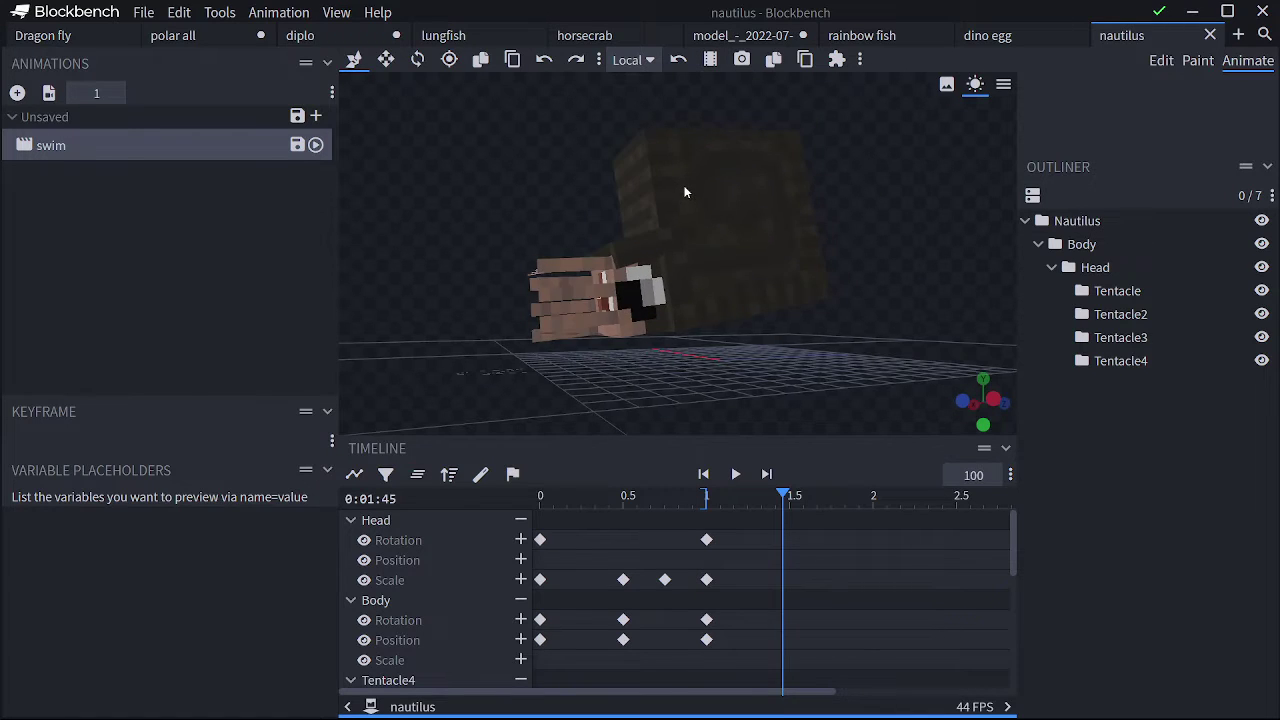
{"action": "key", "text": "space"}
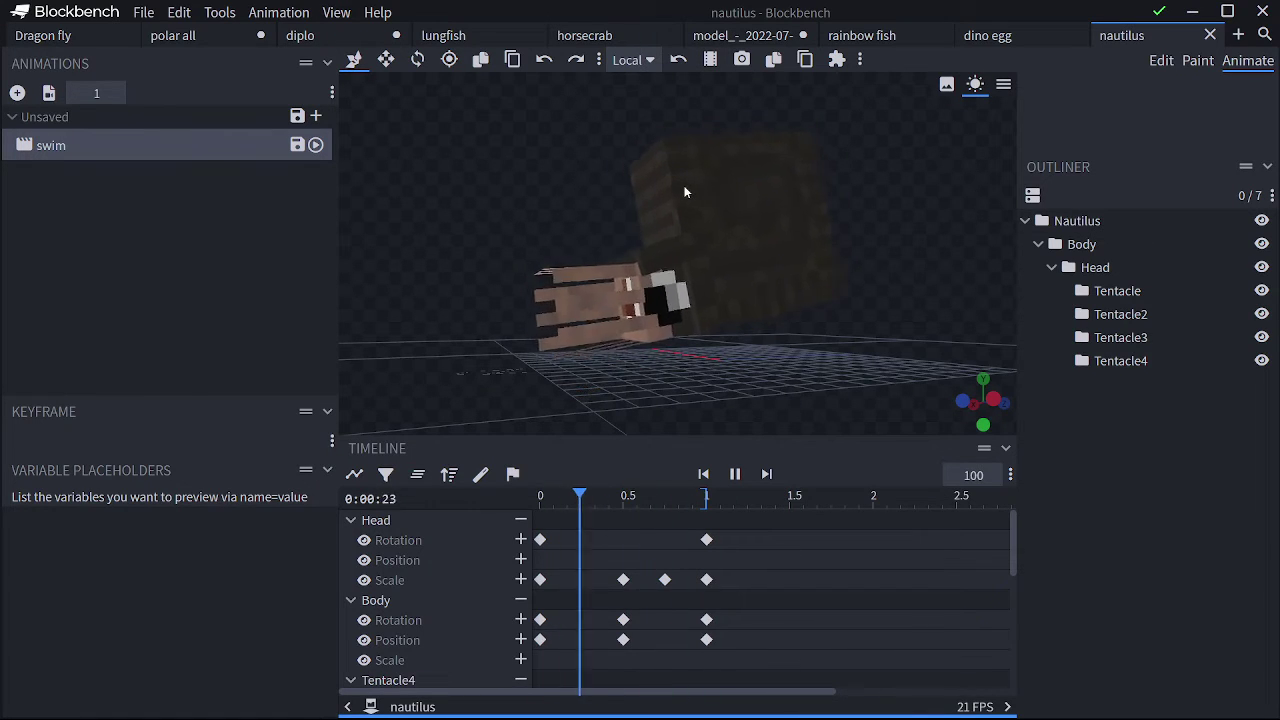
{"action": "left_click_drag", "start_coordinate": [685, 192], "coordinate": [948, 192]}
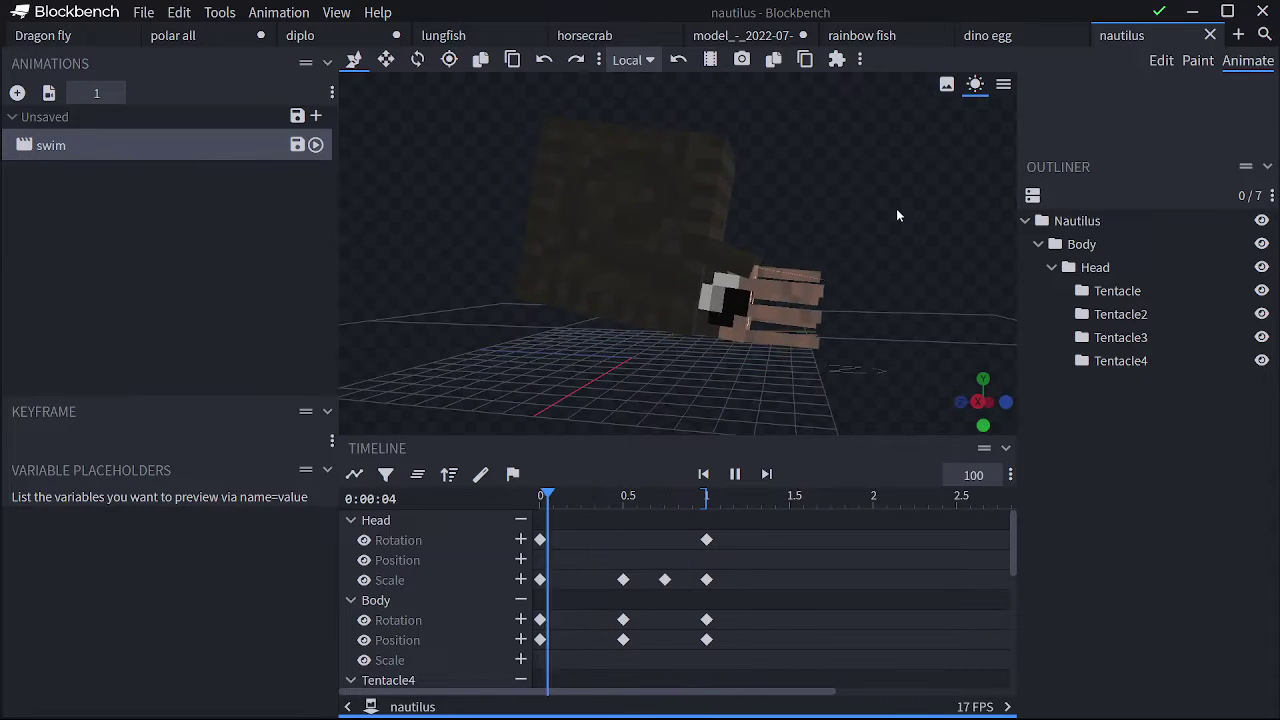
{"action": "key", "text": "space"}
Close the dino egg project.
{"action": "mouse_move", "coordinate": [1020, 37]}
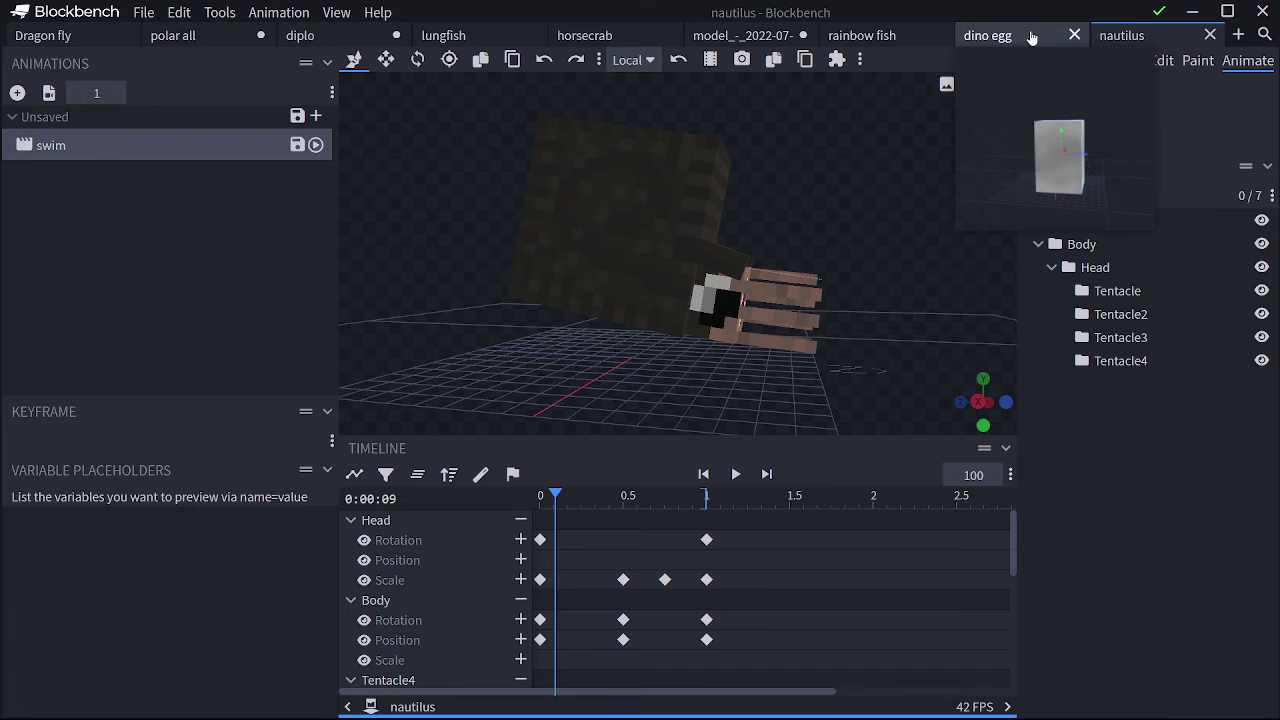
{"action": "left_click", "coordinate": [1075, 36]}
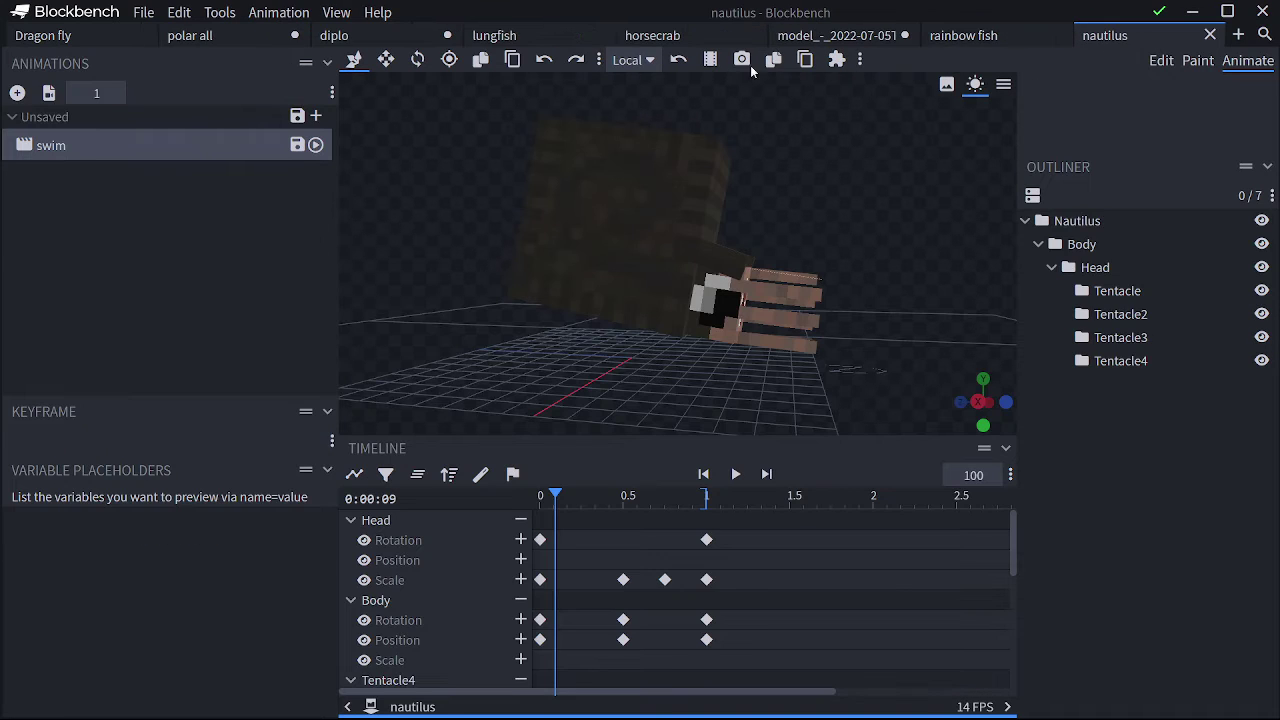
Open the model_-_2022-07-05T212700.424 (1) shark project in Animate mode and inspect the model in its land pose.
{"action": "mouse_move", "coordinate": [892, 40]}
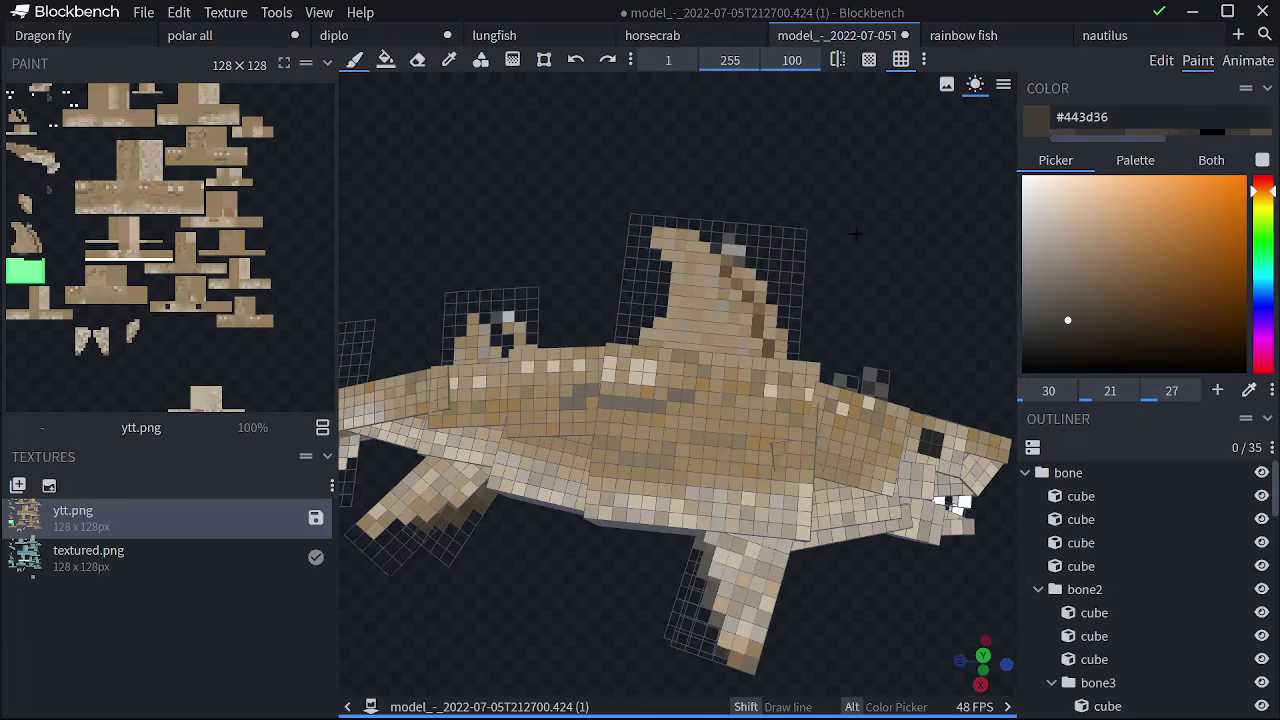
{"action": "mouse_move", "coordinate": [877, 234]}
{"action": "left_mouse_down"}
{"action": "mouse_move", "coordinate": [883, 259]}
{"action": "mouse_move", "coordinate": [895, 197]}
{"action": "left_mouse_up"}
{"action": "scroll", "coordinate": [883, 259], "scroll_direction": "down", "scroll_amount": 4}
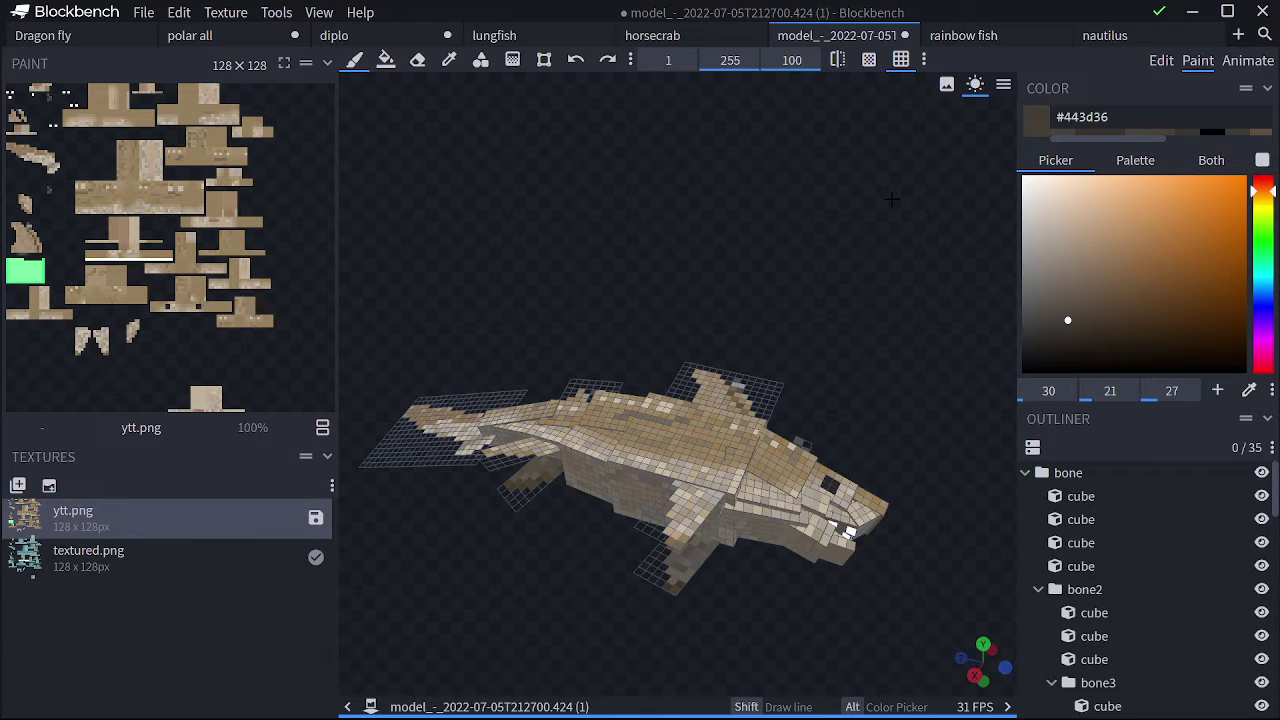
{"action": "left_click", "coordinate": [1250, 62]}
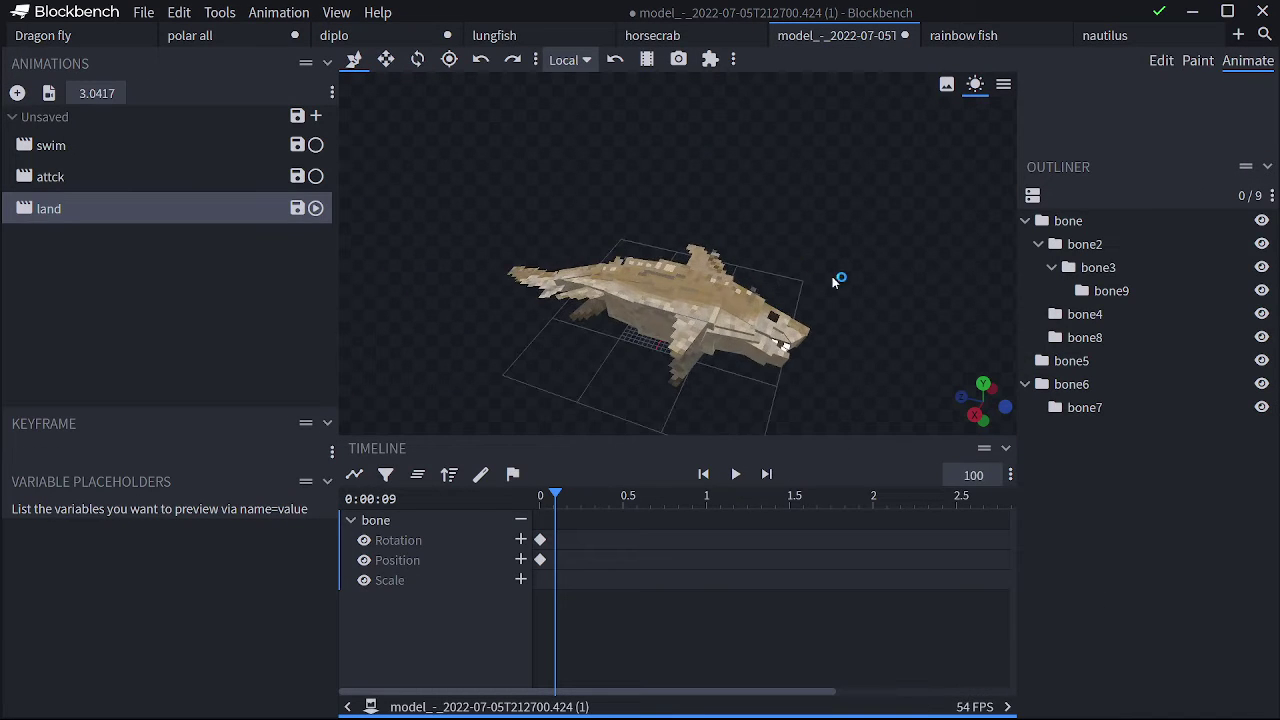
{"action": "left_click_drag", "start_coordinate": [851, 288], "coordinate": [856, 289]}
{"action": "left_click_drag", "start_coordinate": [680, 172], "coordinate": [577, 160]}
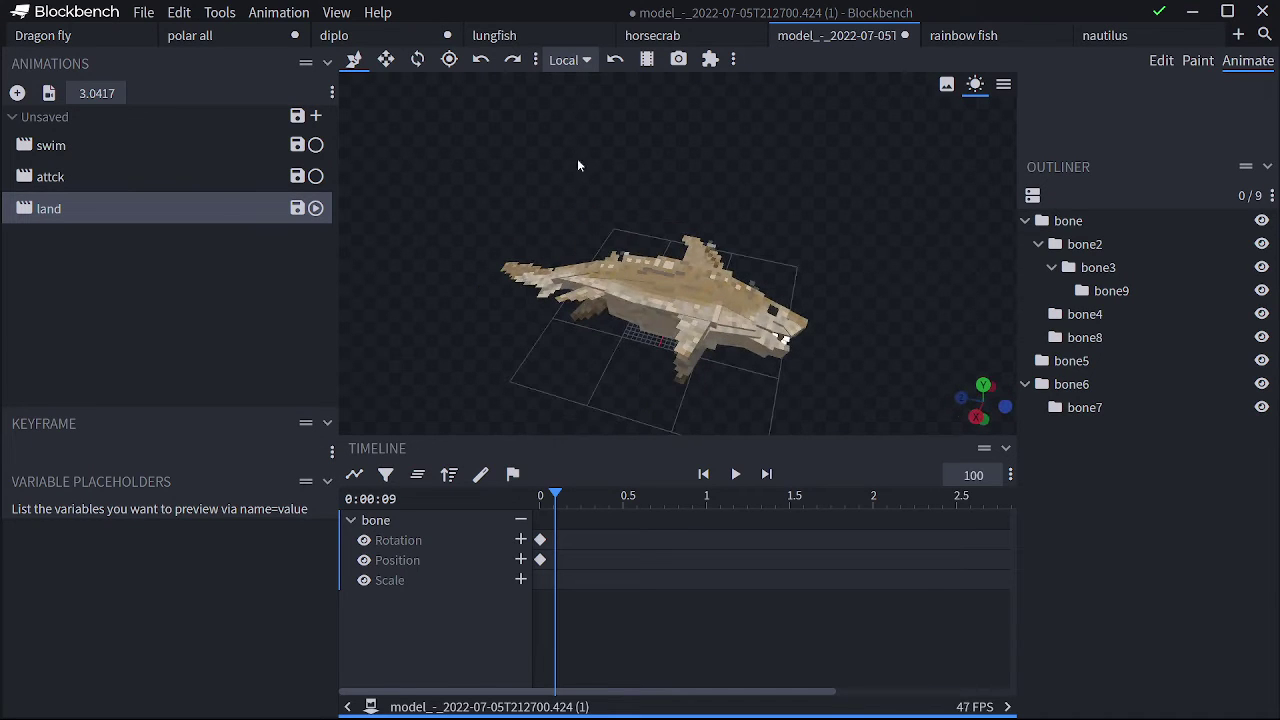
Play the shark's attck and swim animations and view the model from the front and side.
{"action": "left_click", "coordinate": [227, 178]}
{"action": "left_click_drag", "start_coordinate": [714, 171], "coordinate": [660, 111]}
{"action": "key", "text": "space"}
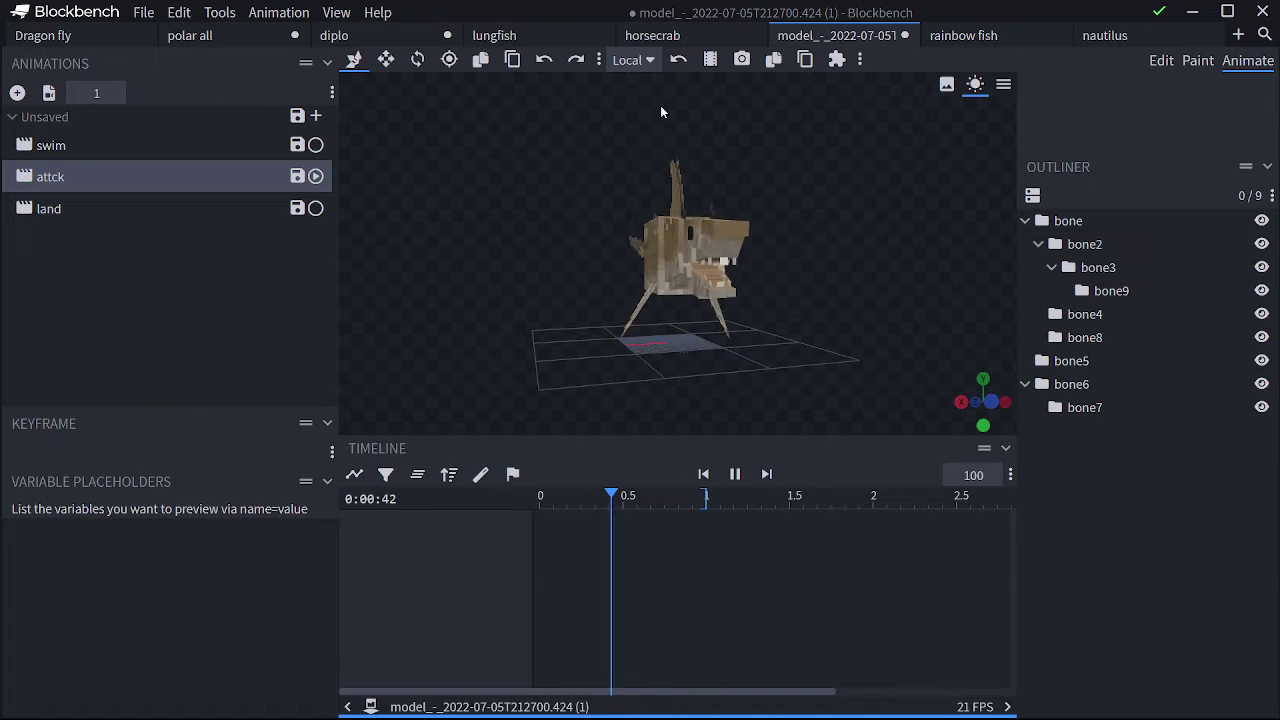
{"action": "left_click", "coordinate": [51, 145]}
{"action": "left_click_drag", "start_coordinate": [806, 160], "coordinate": [1116, 107]}
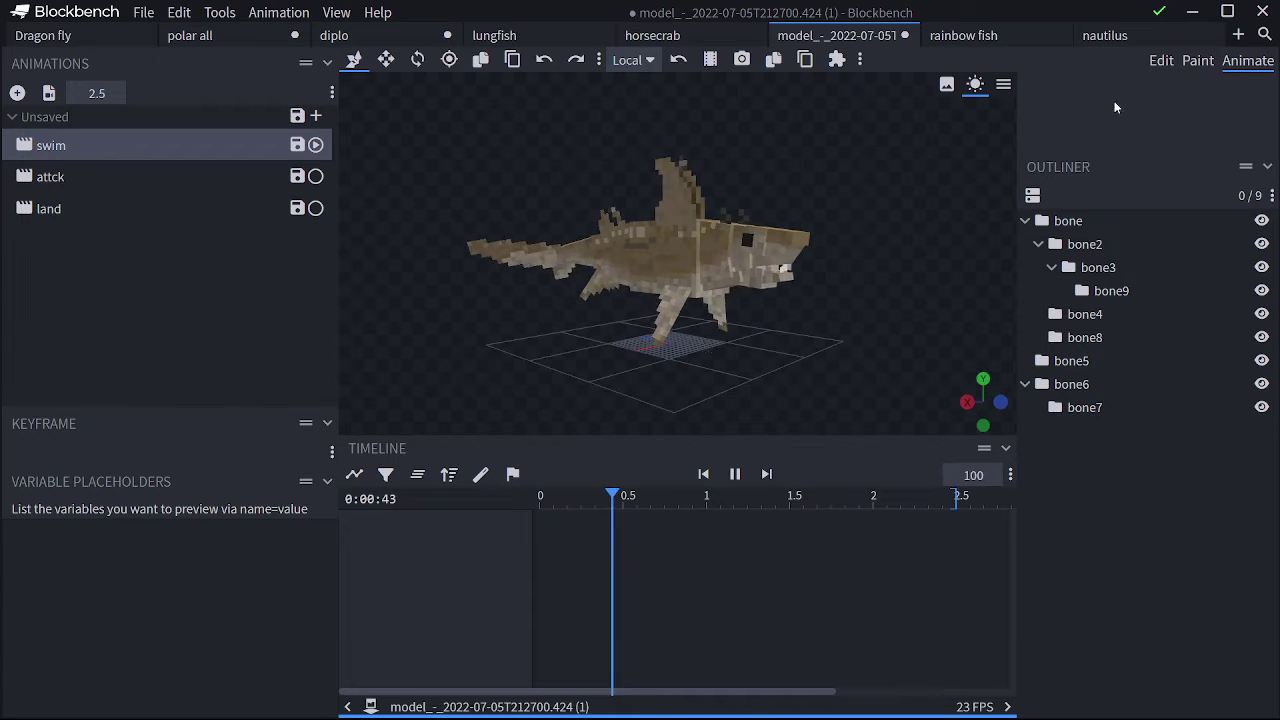
Switch the shark model to the textured.png texture in Paint mode and return to Animate mode.
{"action": "left_click", "coordinate": [1206, 62]}
{"action": "left_click_drag", "start_coordinate": [752, 579], "coordinate": [520, 590]}
{"action": "left_click", "coordinate": [171, 566]}
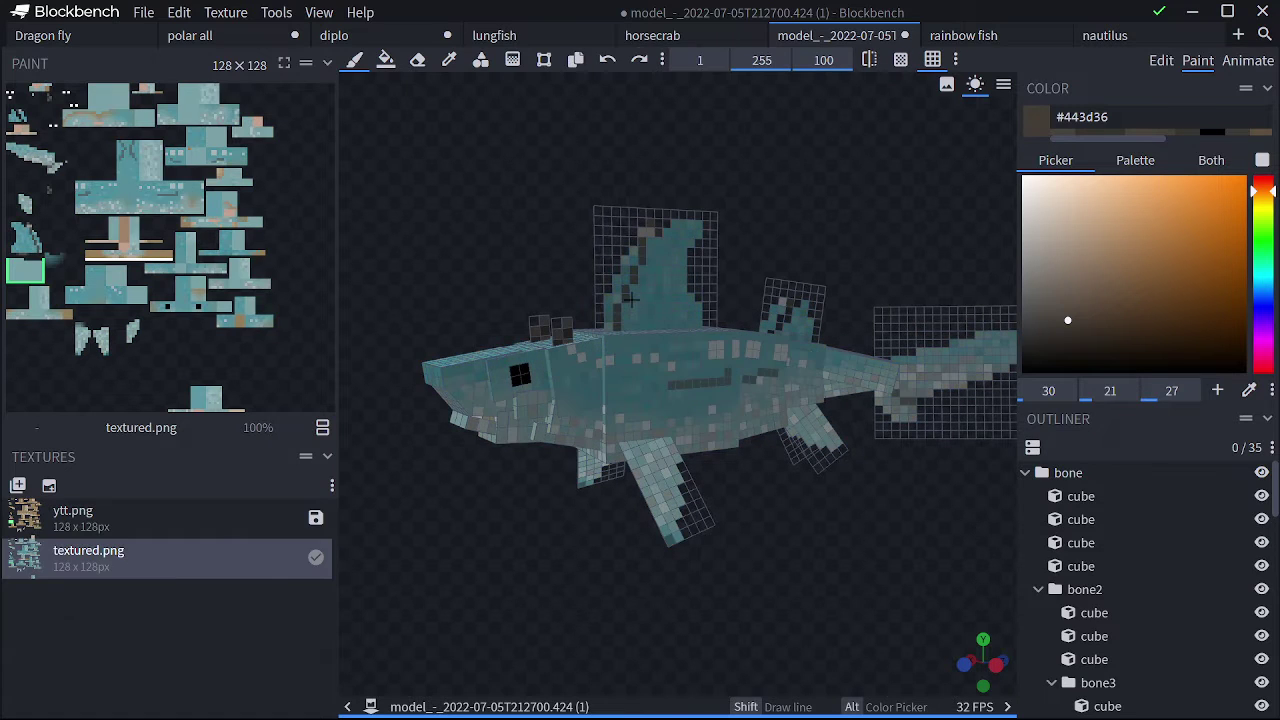
{"action": "left_click", "coordinate": [1230, 60]}
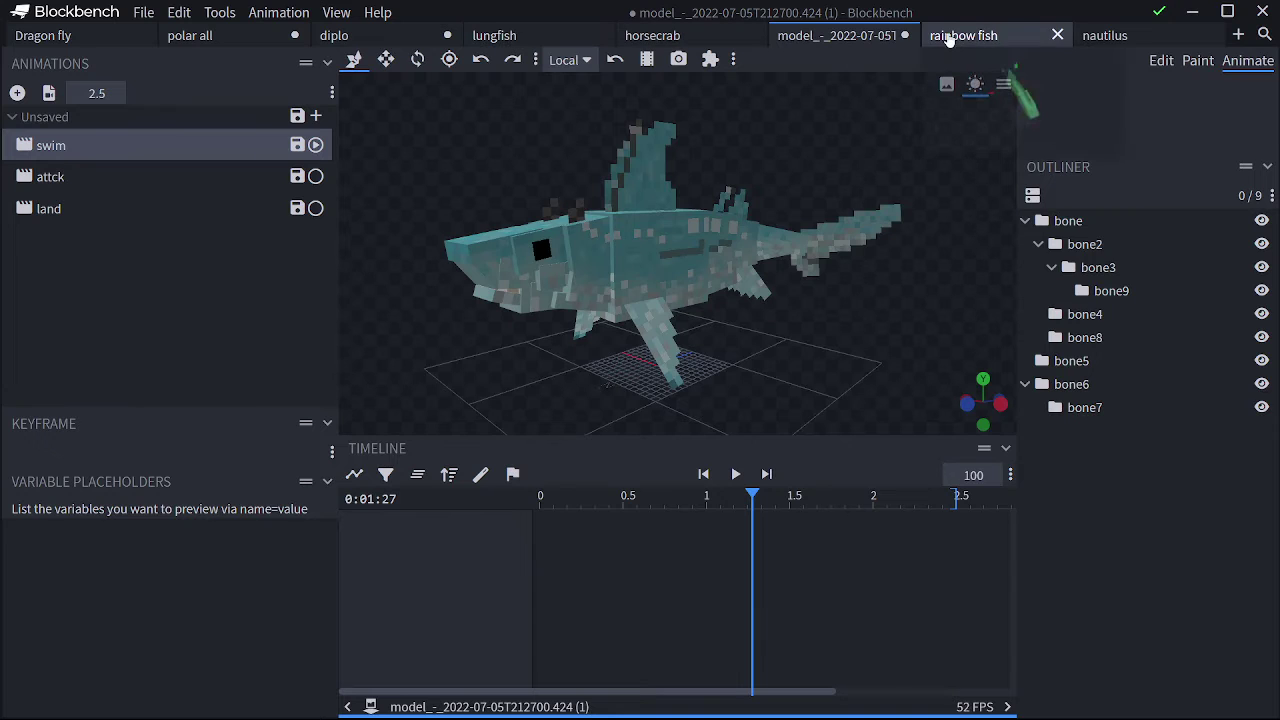
Open the polar all dinosaur project and play its roar animation.
{"action": "mouse_move", "coordinate": [248, 35]}
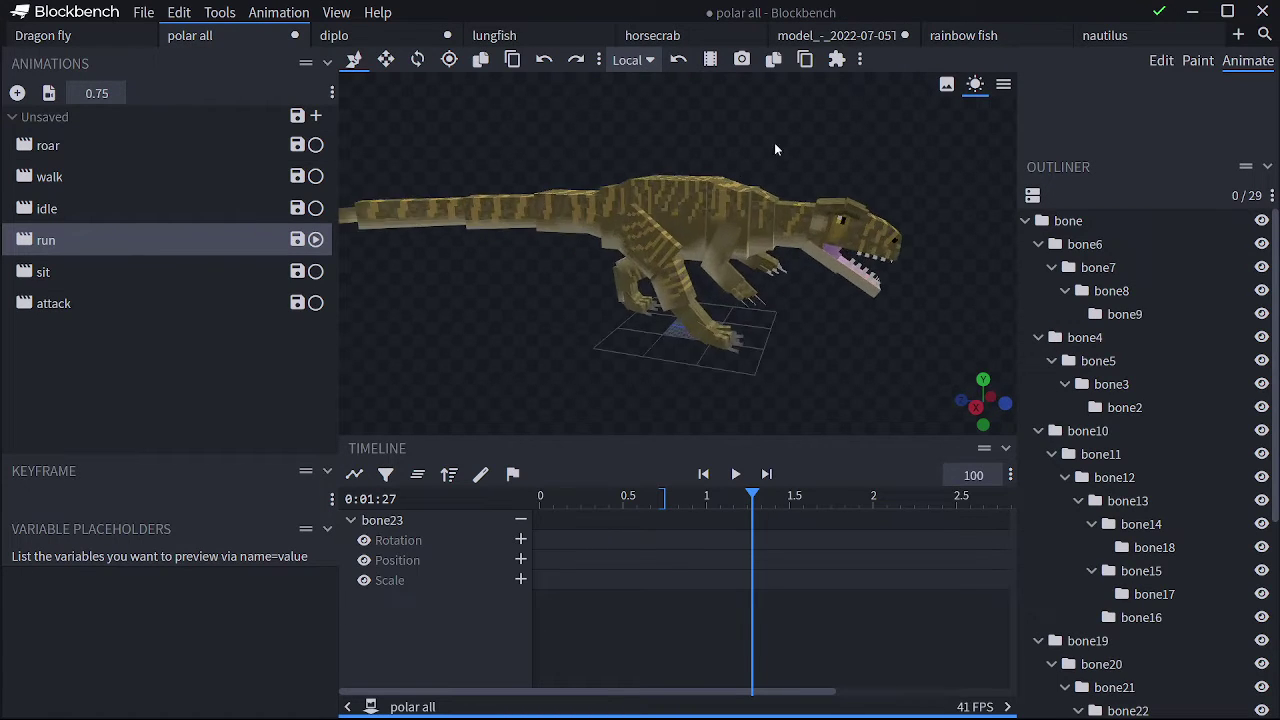
{"action": "left_click", "coordinate": [48, 145]}
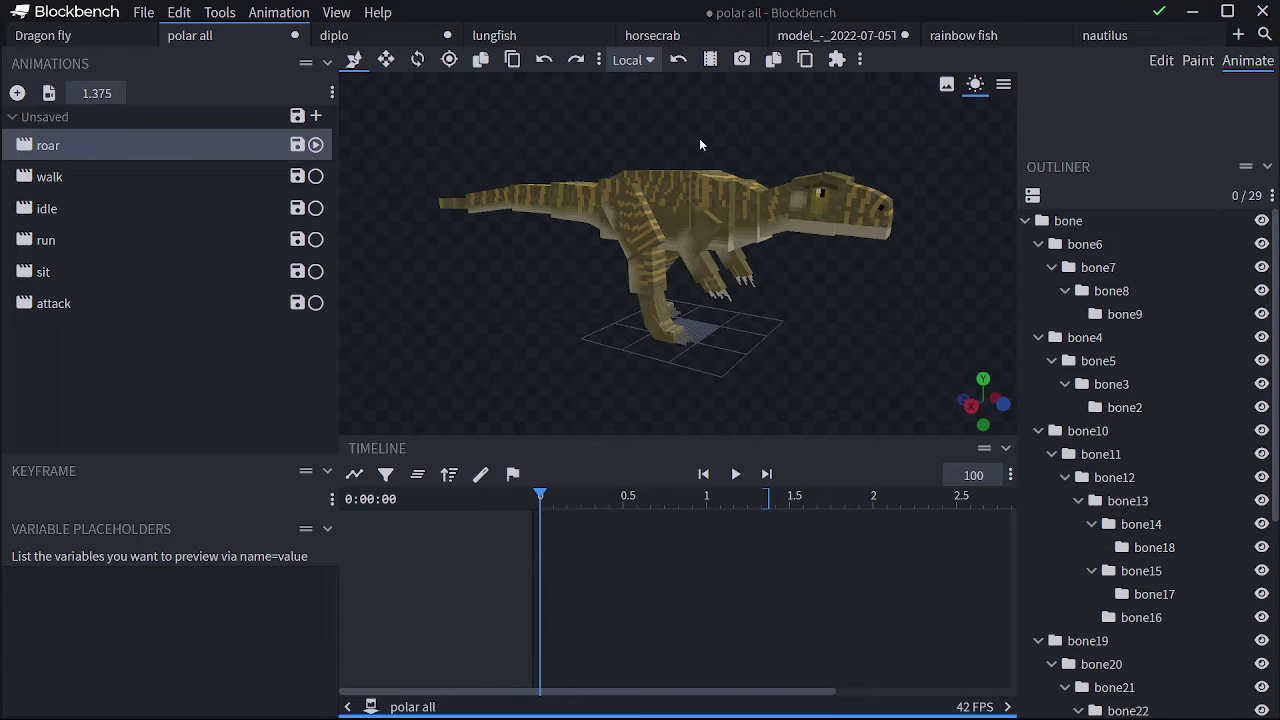
{"action": "key", "text": "space"}
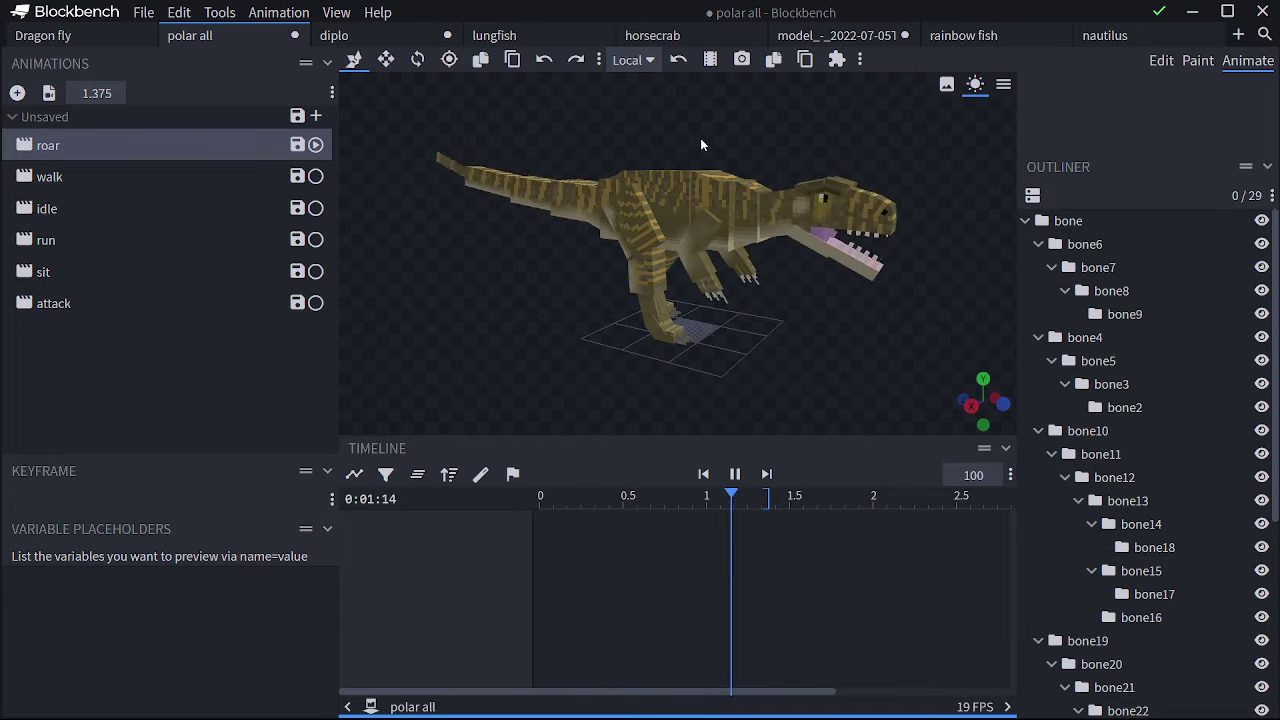
Play the dinosaur's walk animation, rewind it to the start and play it again.
{"action": "left_click", "coordinate": [135, 174]}
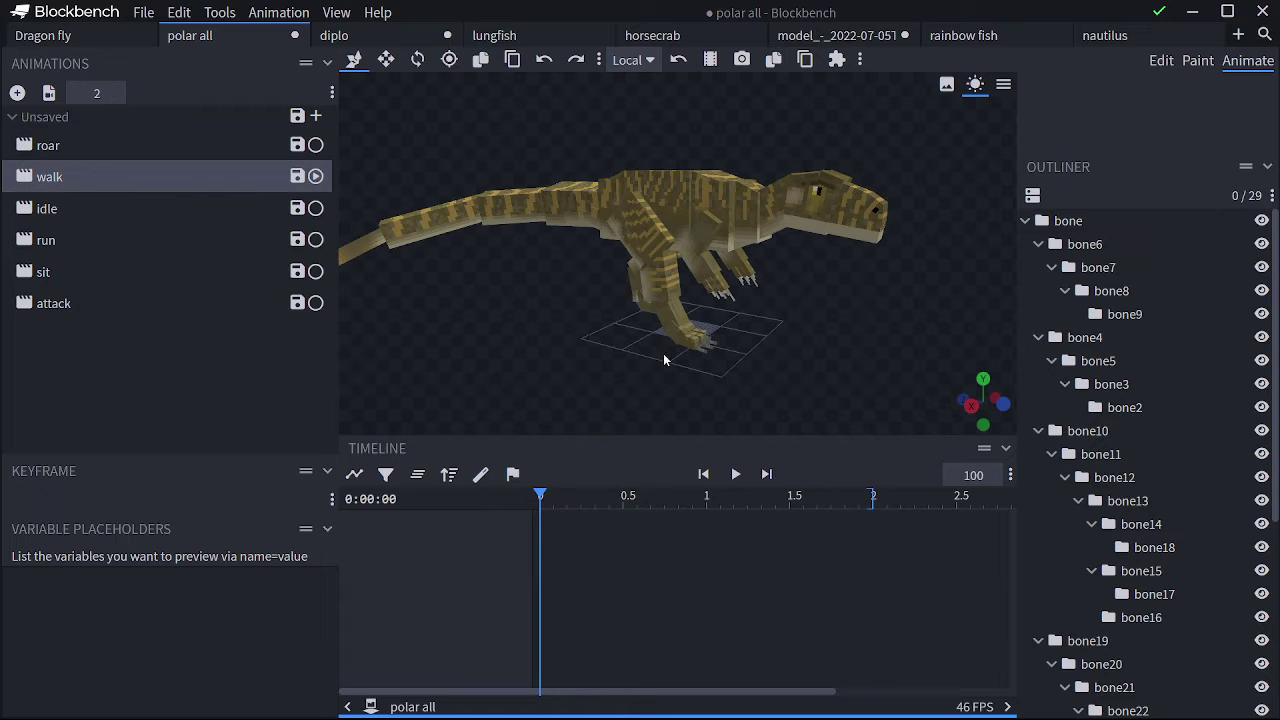
{"action": "key", "text": "space"}
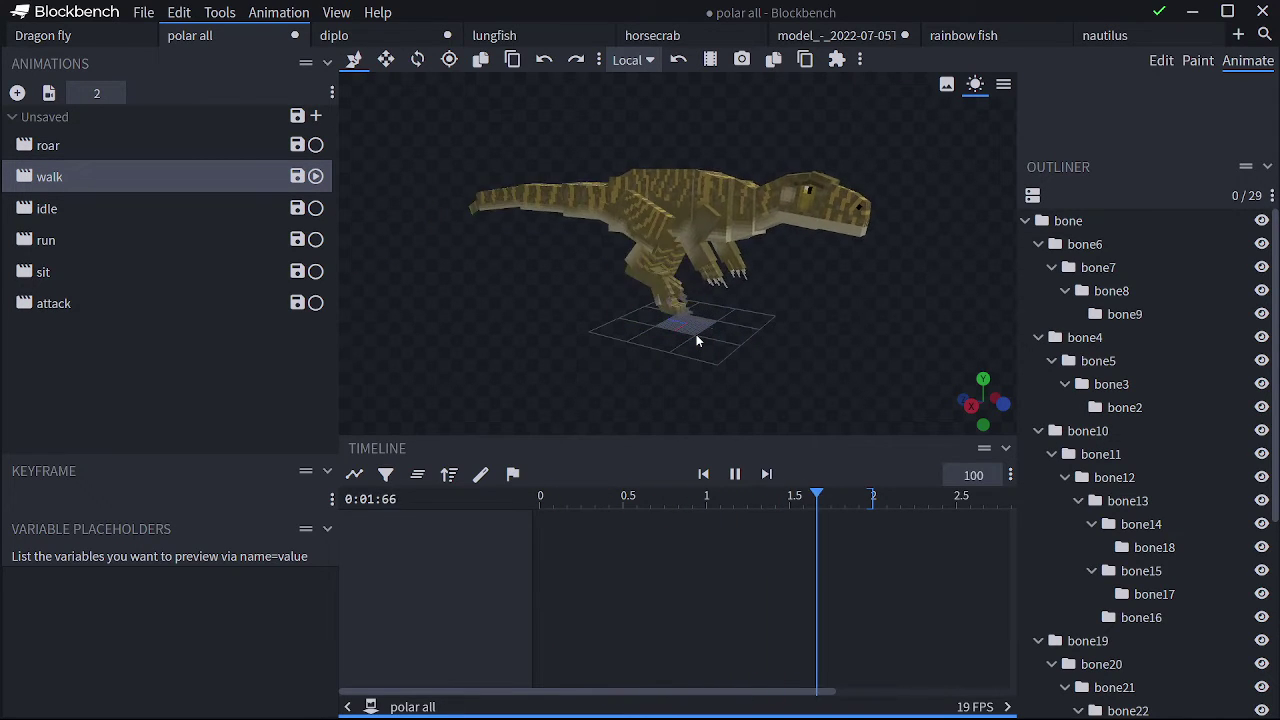
{"action": "key", "text": "space"}
{"action": "left_click_drag", "start_coordinate": [565, 505], "coordinate": [540, 505]}
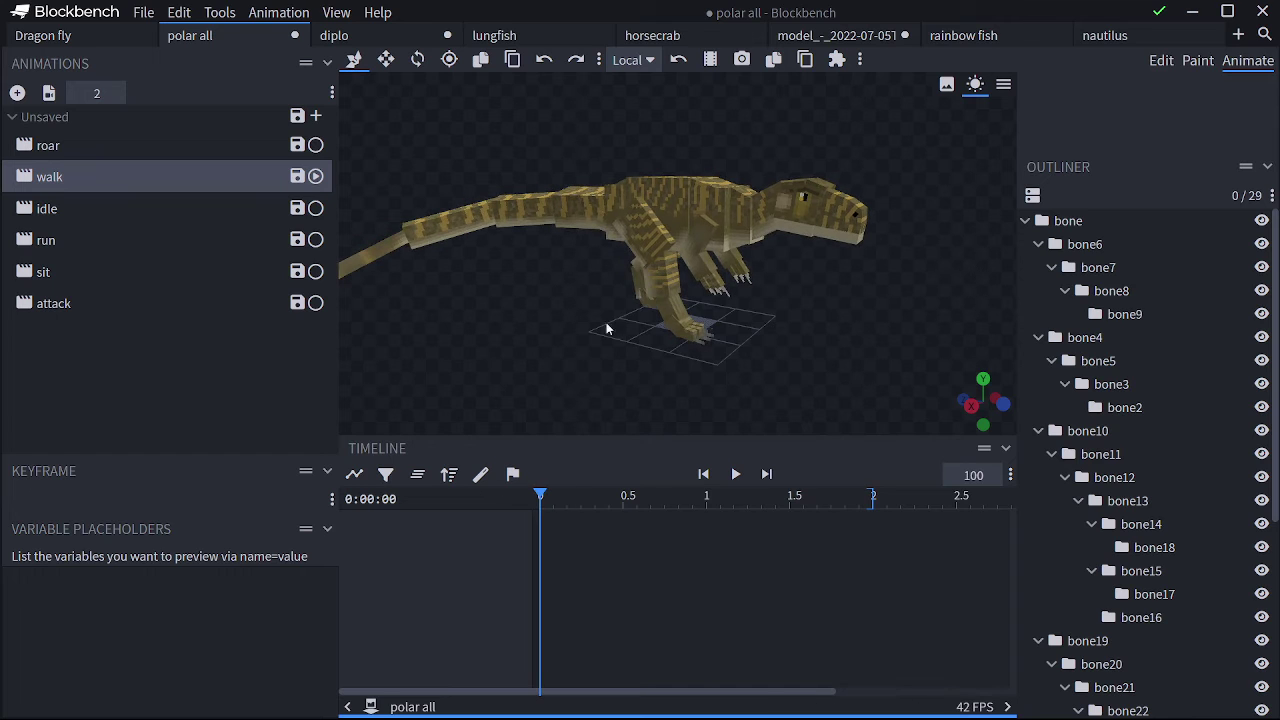
{"action": "key", "text": "space"}
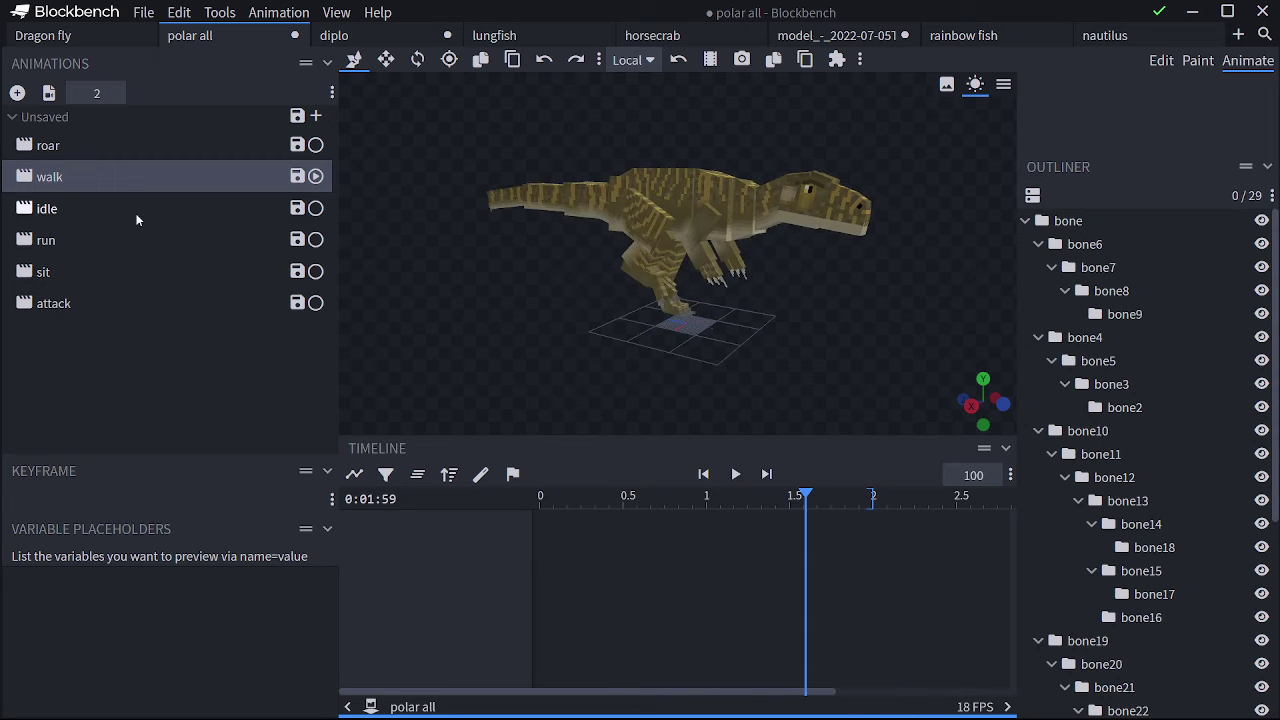
Play the dinosaur's idle animation, followed by another playback of its walk animation.
{"action": "left_click", "coordinate": [58, 208]}
{"action": "mouse_move", "coordinate": [857, 357]}
{"action": "left_mouse_down"}
{"action": "mouse_move", "coordinate": [760, 362]}
{"action": "mouse_move", "coordinate": [911, 354]}
{"action": "mouse_move", "coordinate": [878, 362]}
{"action": "left_mouse_up"}
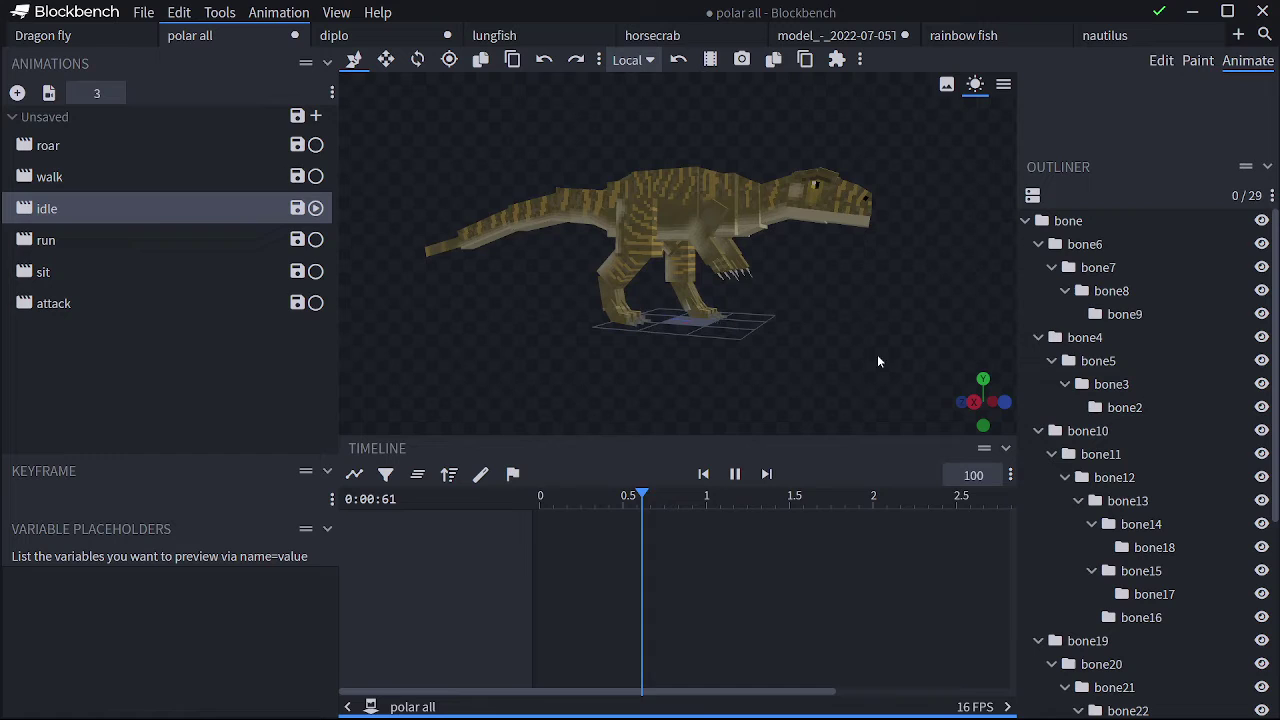
{"action": "left_click", "coordinate": [173, 180]}
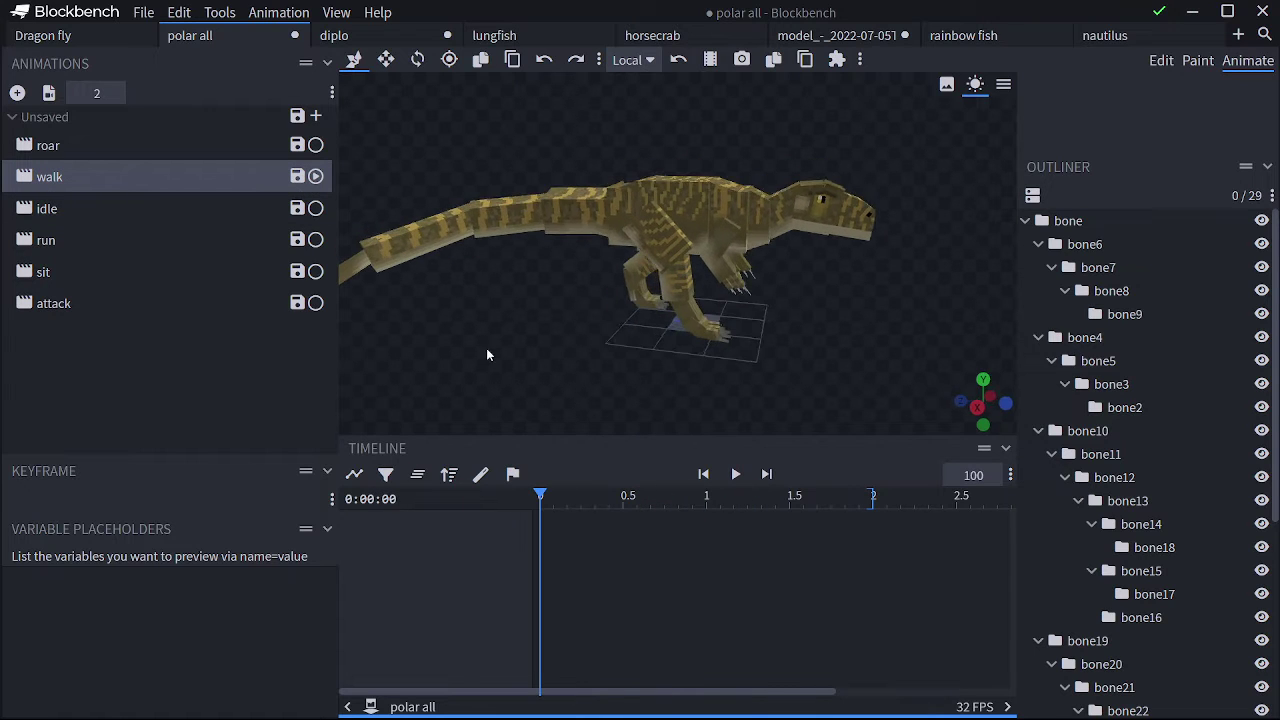
{"action": "left_click_drag", "start_coordinate": [486, 348], "coordinate": [454, 338]}
{"action": "scroll", "coordinate": [515, 349], "scroll_direction": "down", "scroll_amount": 4}
{"action": "key", "text": "space"}
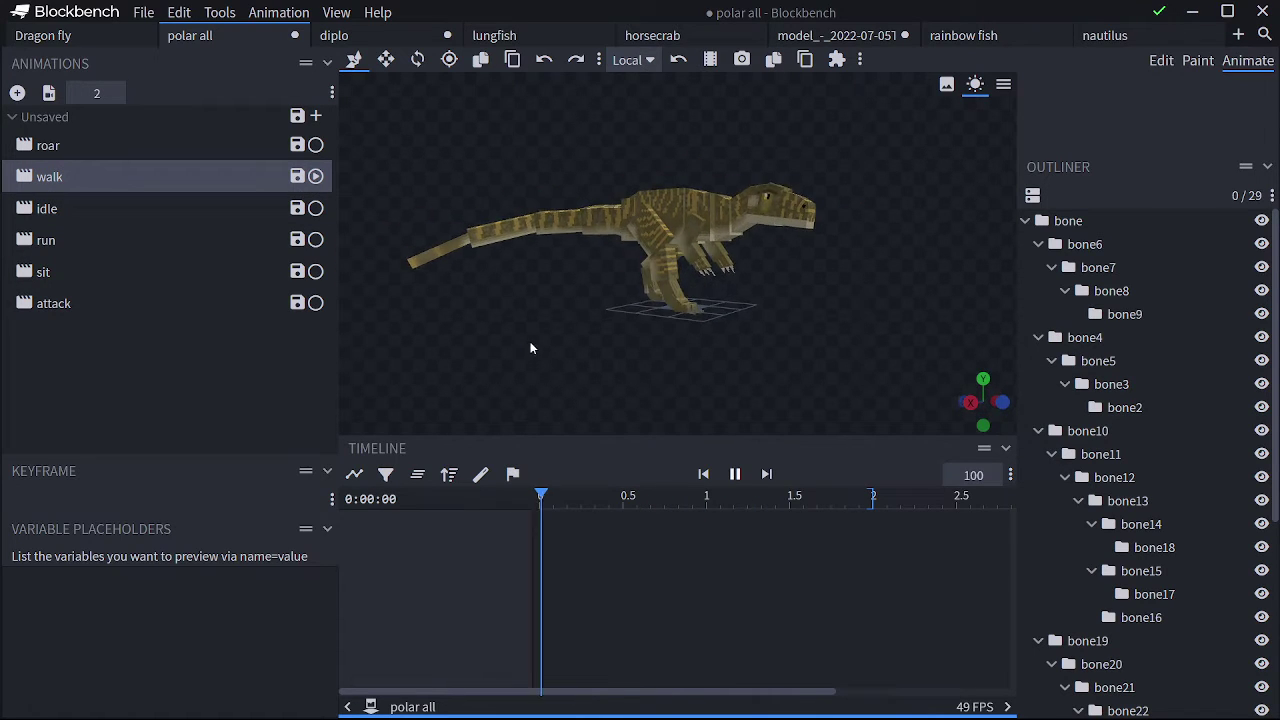
{"action": "scroll", "coordinate": [534, 346], "scroll_direction": "up", "scroll_amount": 2}
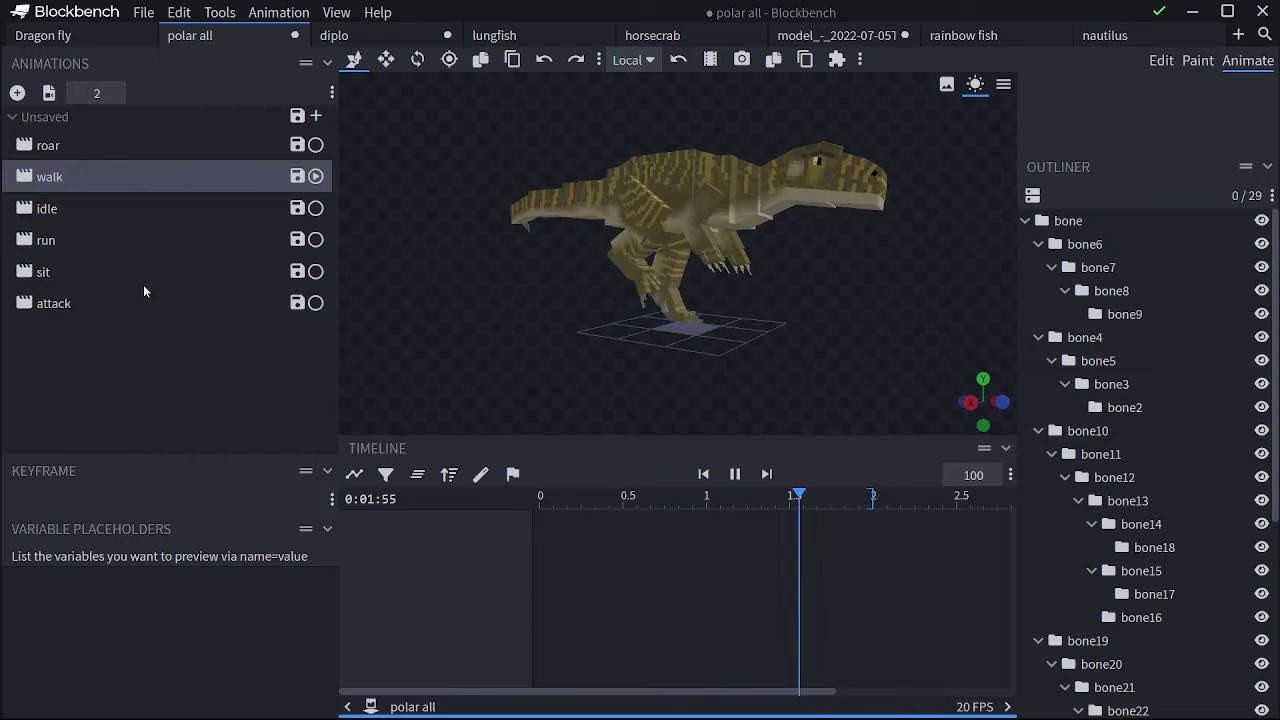
Play the dinosaur's run animation and view the model in its sit pose.
{"action": "left_click", "coordinate": [123, 241]}
{"action": "key", "text": "space"}
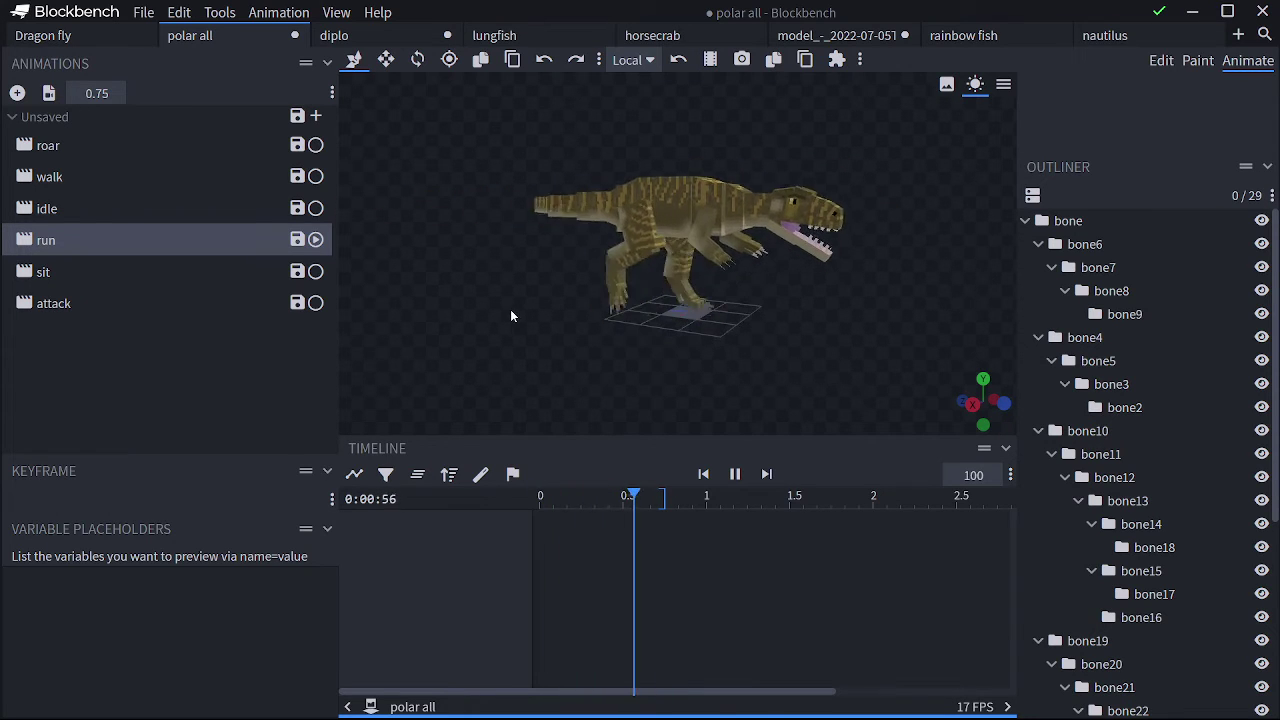
{"action": "left_click", "coordinate": [92, 271]}
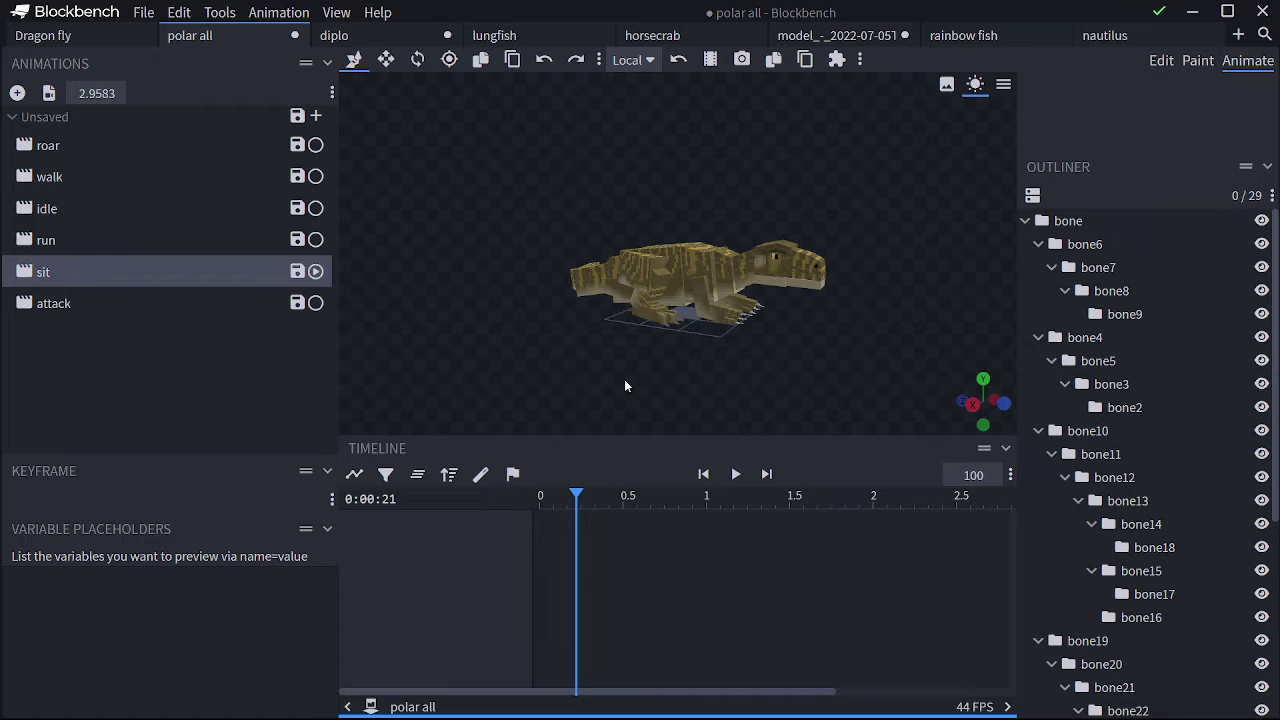
{"action": "left_click_drag", "start_coordinate": [624, 386], "coordinate": [898, 372]}
{"action": "scroll", "coordinate": [789, 360], "scroll_direction": "up", "scroll_amount": 3}
Play the dinosaur's attack animation and stop the playback.
{"action": "left_click", "coordinate": [53, 303]}
{"action": "key", "text": "space"}
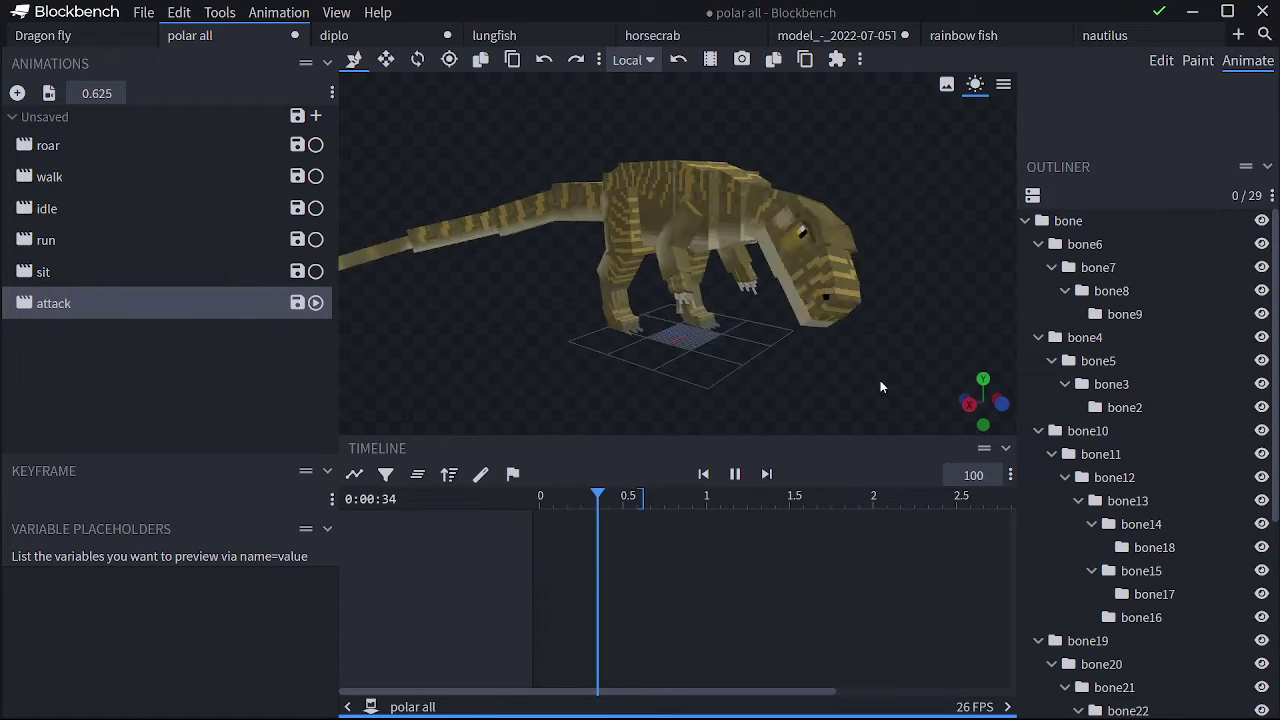
{"action": "key", "text": "space"}
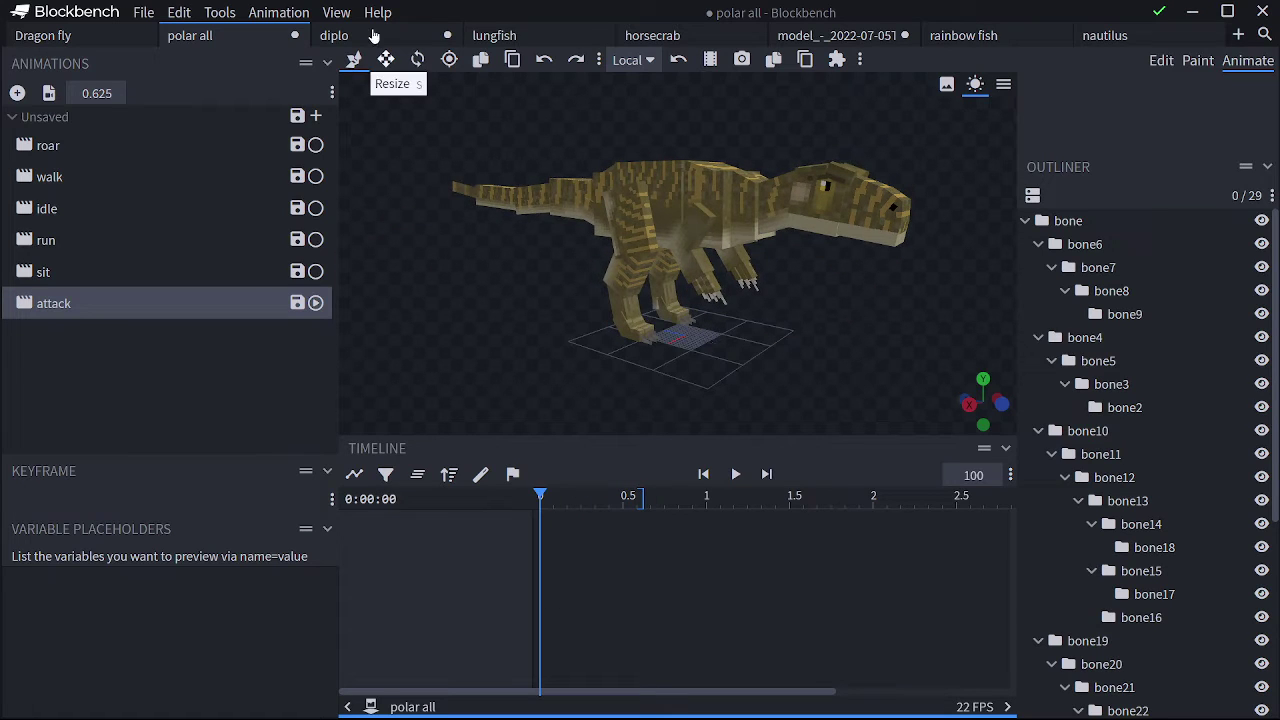
Open the diplo project and inspect the sauropod's head and whole body from the side.
{"action": "left_click", "coordinate": [373, 36]}
{"action": "left_click_drag", "start_coordinate": [606, 249], "coordinate": [809, 223]}
{"action": "scroll", "coordinate": [876, 177], "scroll_direction": "up", "scroll_amount": 4}
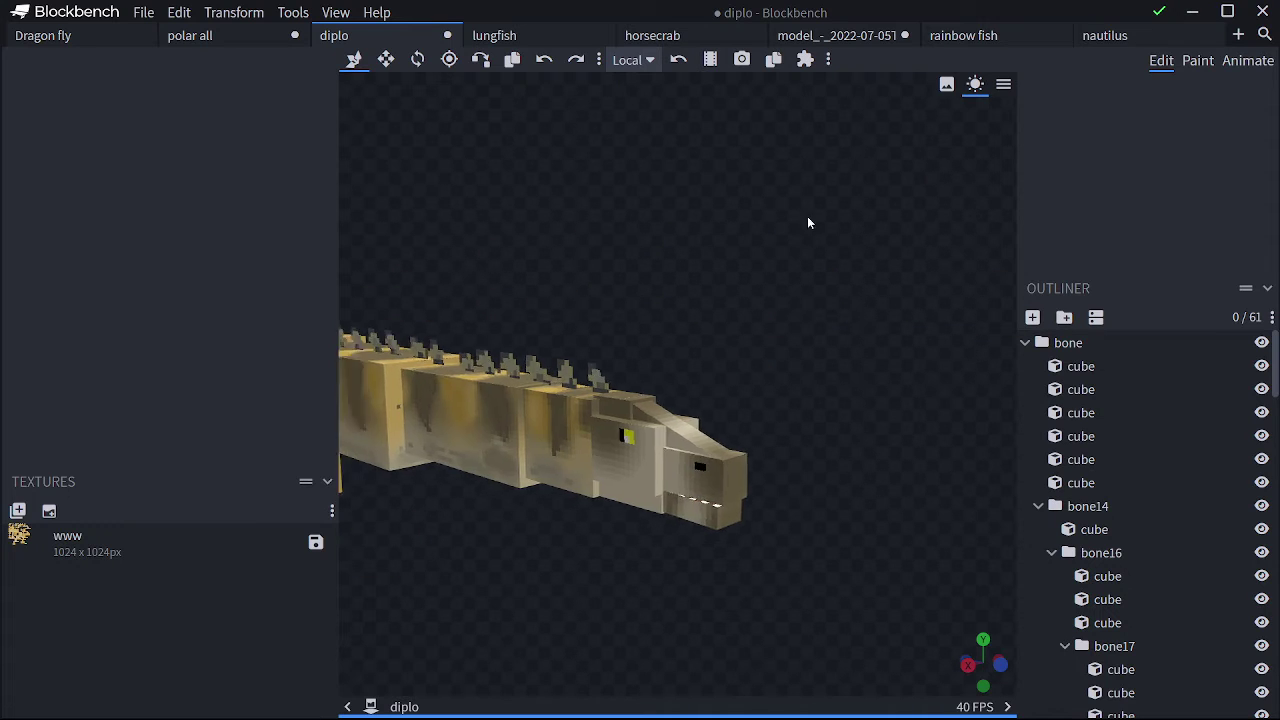
{"action": "scroll", "coordinate": [808, 217], "scroll_direction": "down", "scroll_amount": 5}
{"action": "right_click_drag", "start_coordinate": [490, 195], "coordinate": [805, 229]}
{"action": "scroll", "coordinate": [805, 229], "scroll_direction": "down", "scroll_amount": 3}
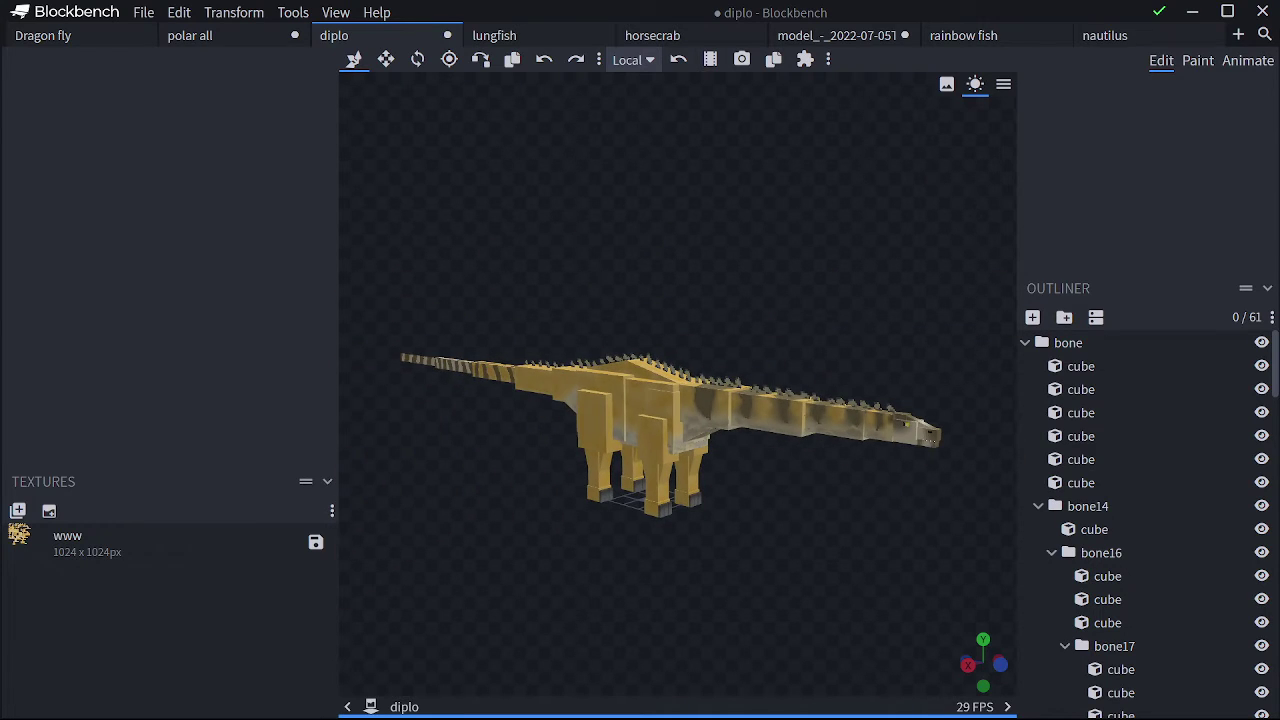
Switch the diplo project to Animate mode and play the attack 1 animation.
{"action": "left_click", "coordinate": [1247, 61]}
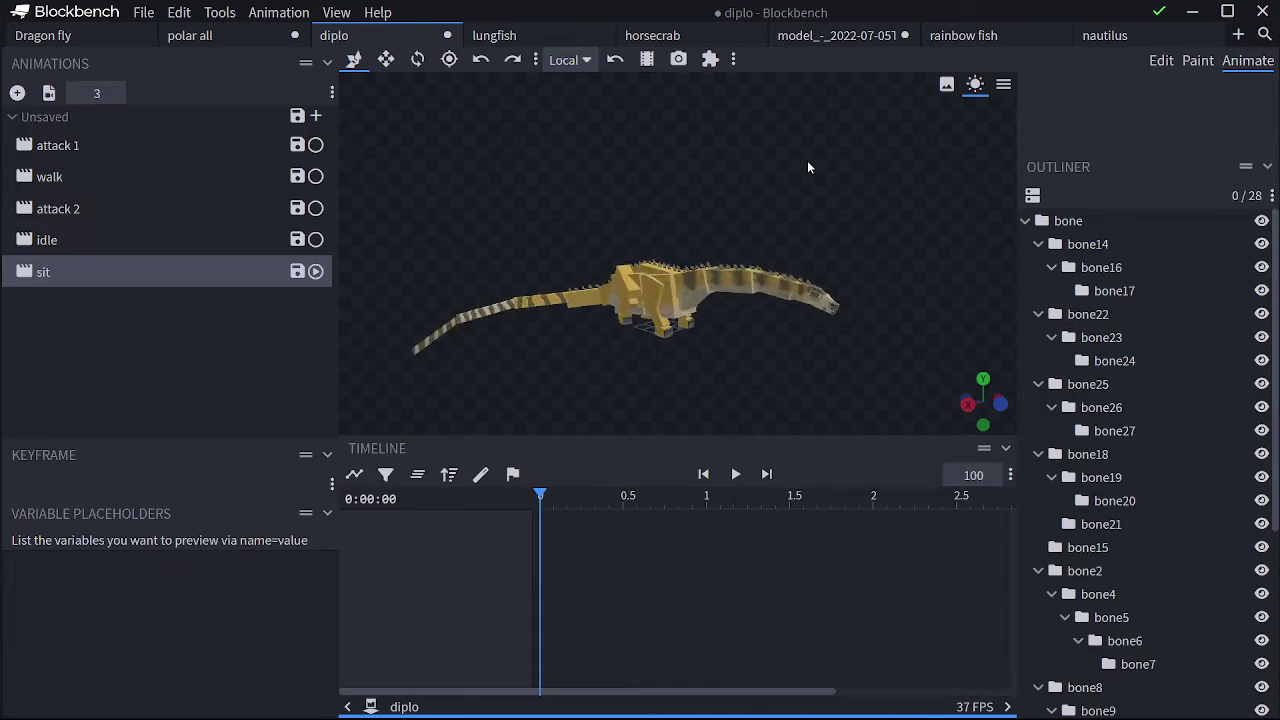
{"action": "left_click", "coordinate": [196, 137]}
{"action": "key", "text": "space"}
{"action": "scroll", "coordinate": [922, 151], "scroll_direction": "up", "scroll_amount": 3}
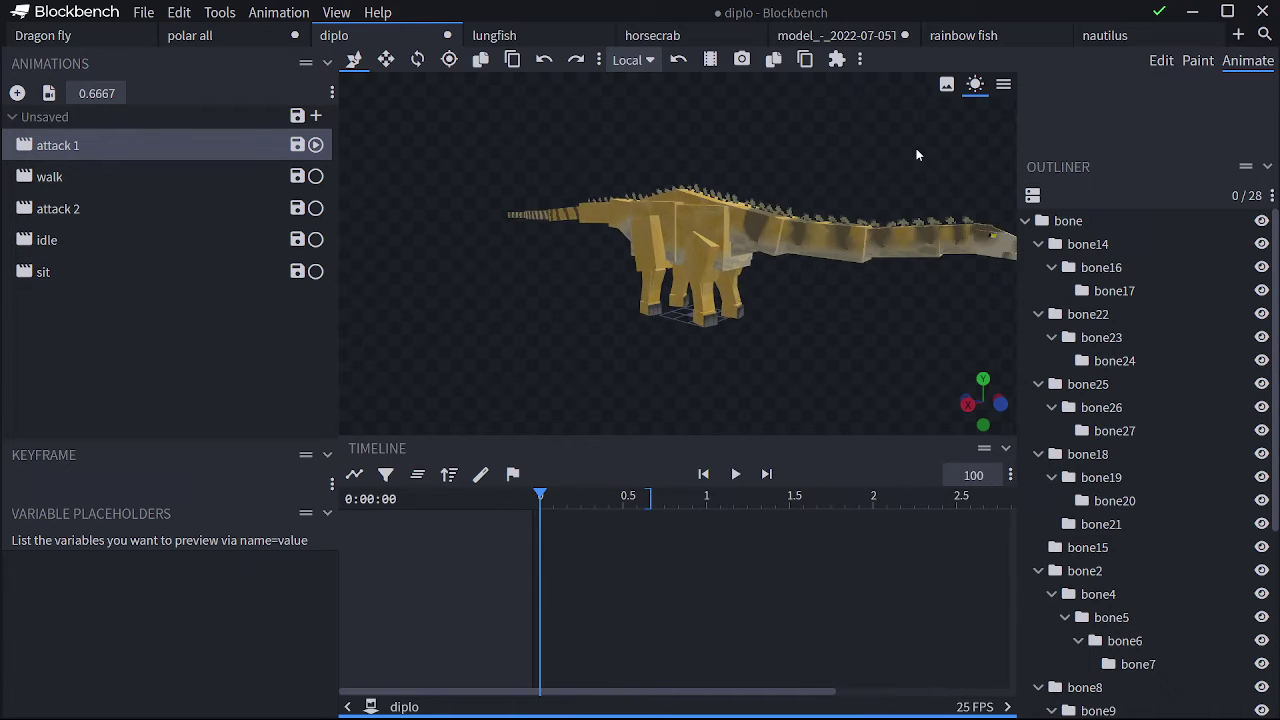
{"action": "key", "text": "space"}
{"action": "right_click_drag", "start_coordinate": [911, 149], "coordinate": [844, 154]}
{"action": "key", "text": "space"}
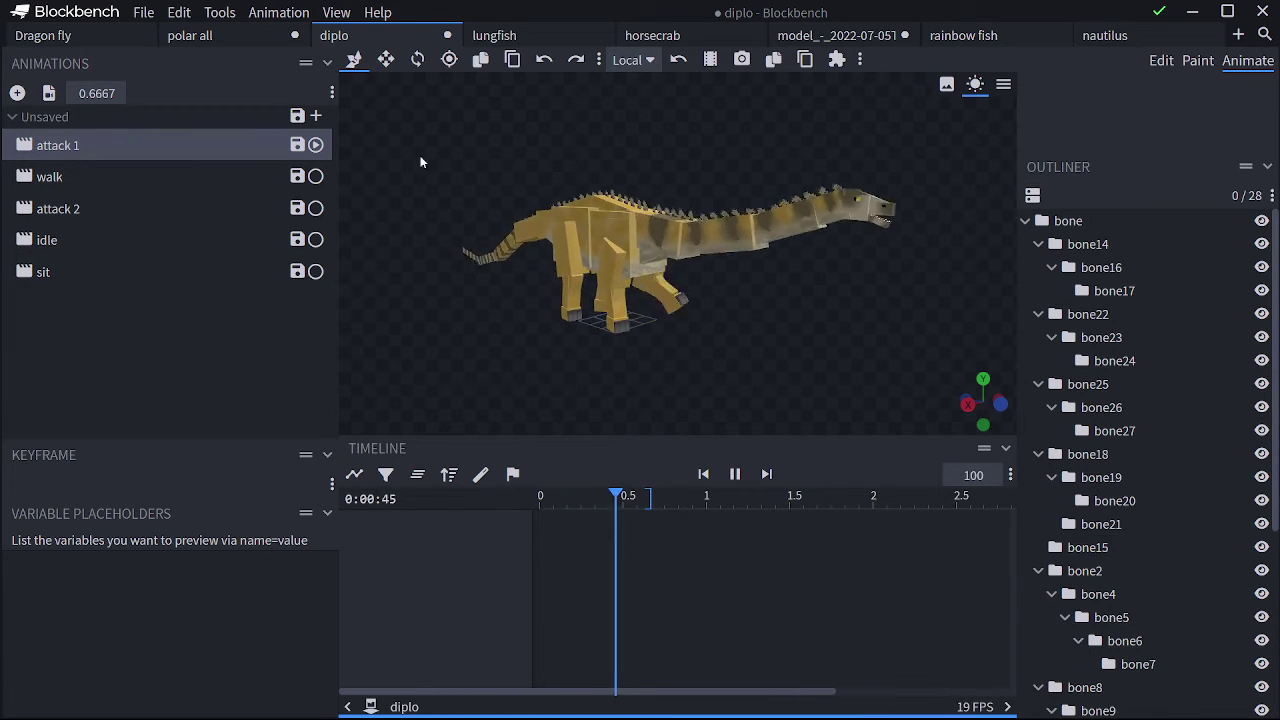
Play the diplo model's walk animation, restarting it from the beginning of the timeline.
{"action": "left_click", "coordinate": [50, 177]}
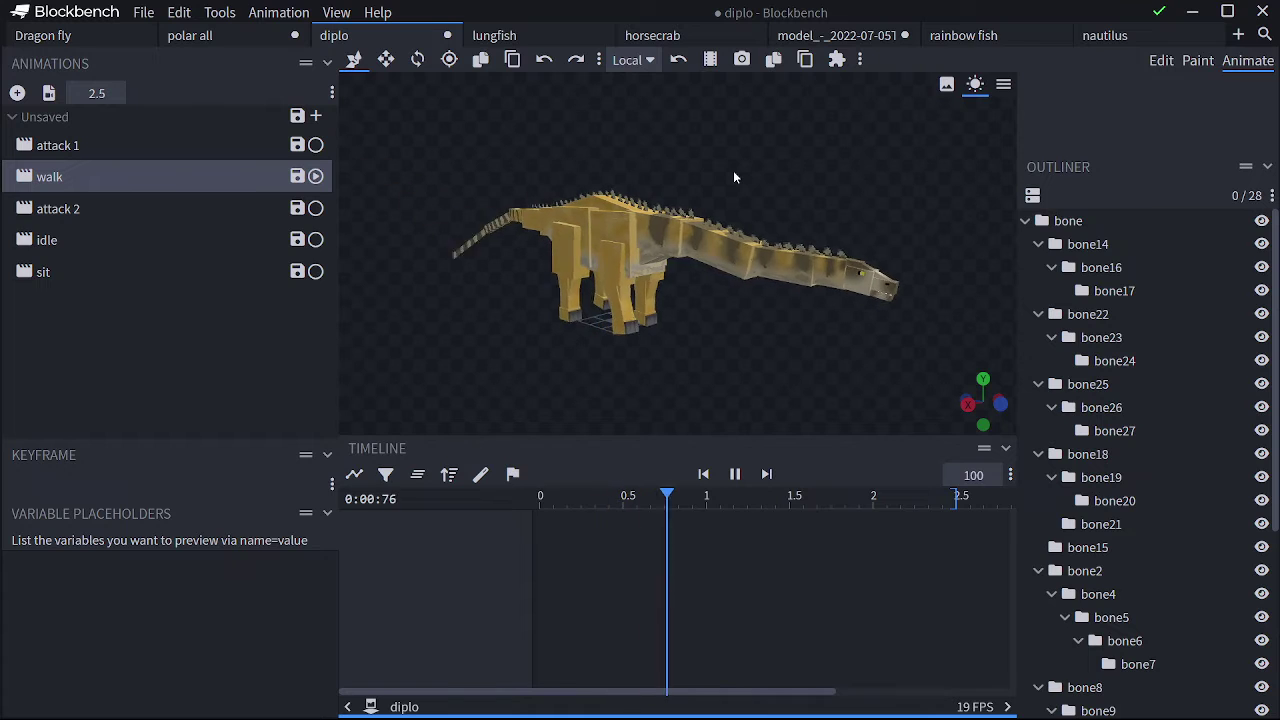
{"action": "key", "text": "space"}
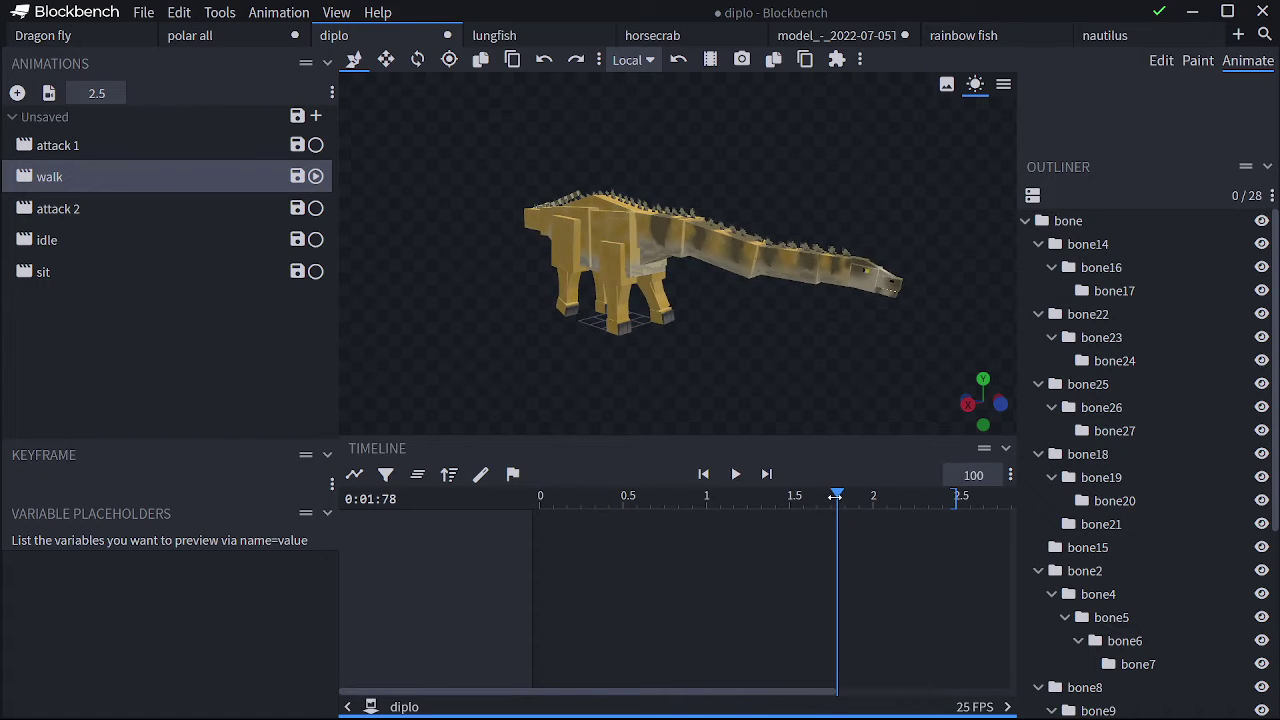
{"action": "left_click_drag", "start_coordinate": [836, 496], "coordinate": [457, 392]}
{"action": "key", "text": "space"}
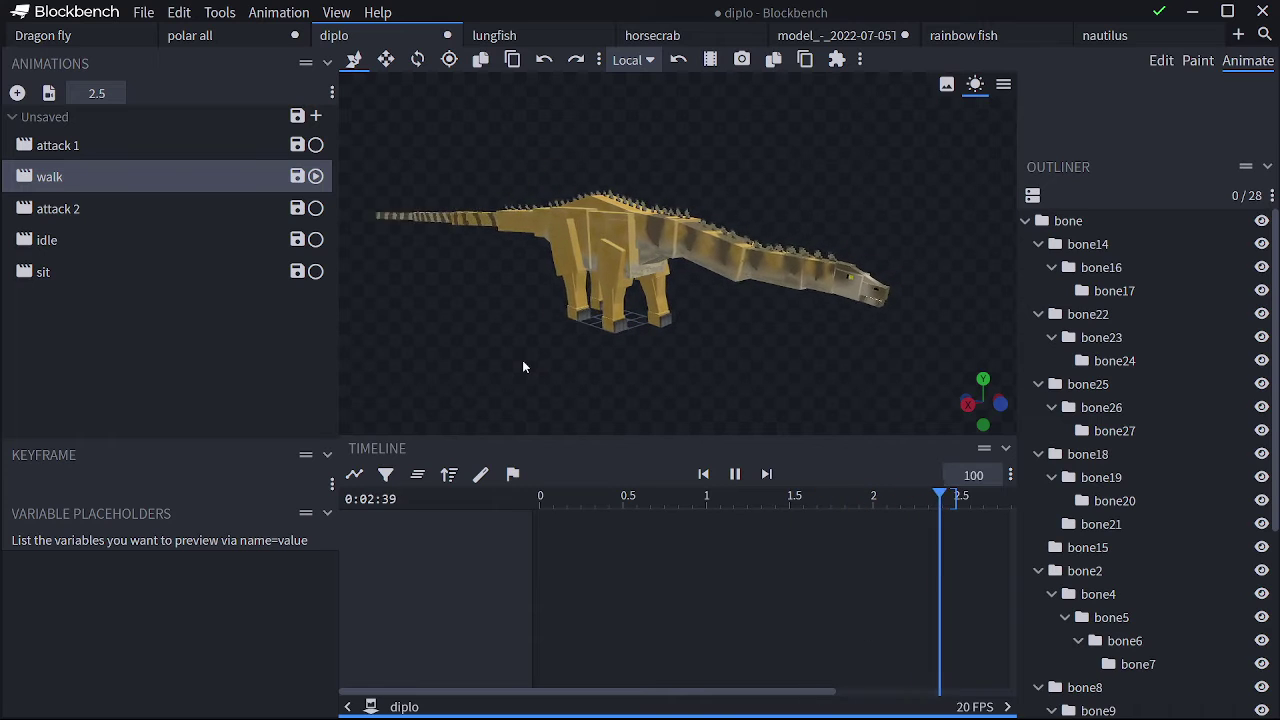
{"action": "key", "text": "space"}
Play the diplo model's attack 2 and idle animations and view it from both sides.
{"action": "left_click", "coordinate": [156, 205]}
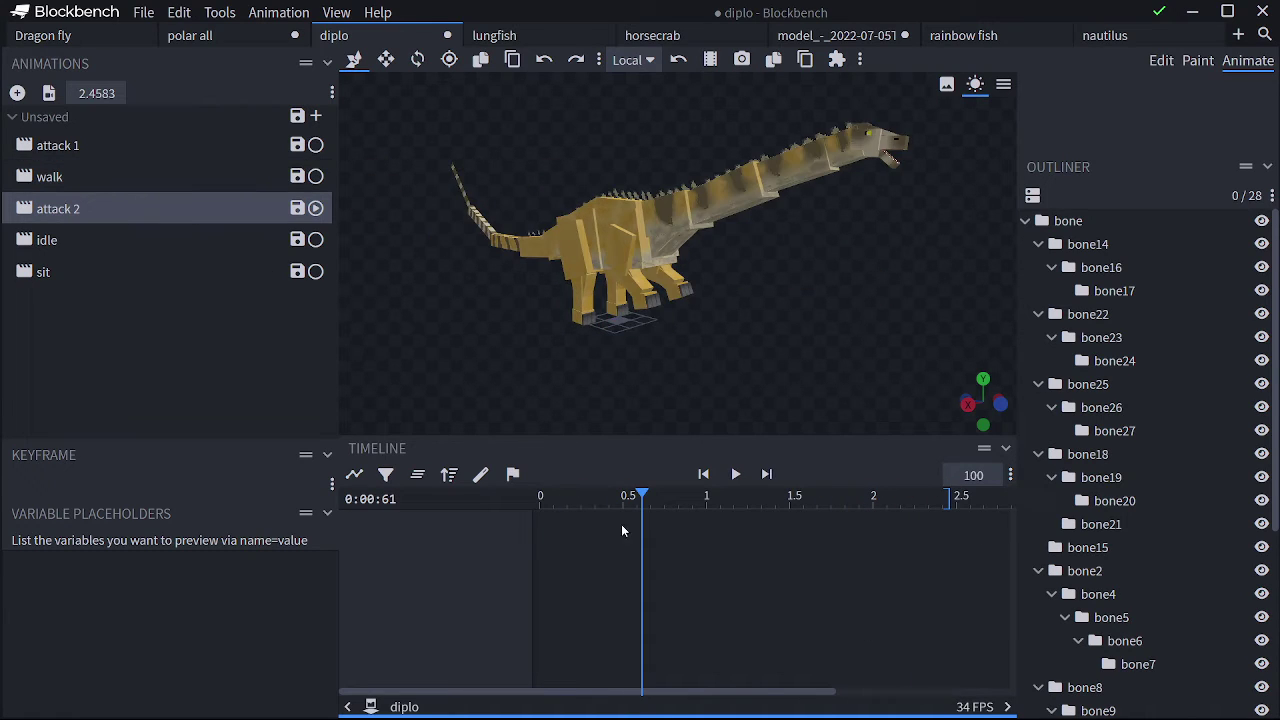
{"action": "key", "text": "space"}
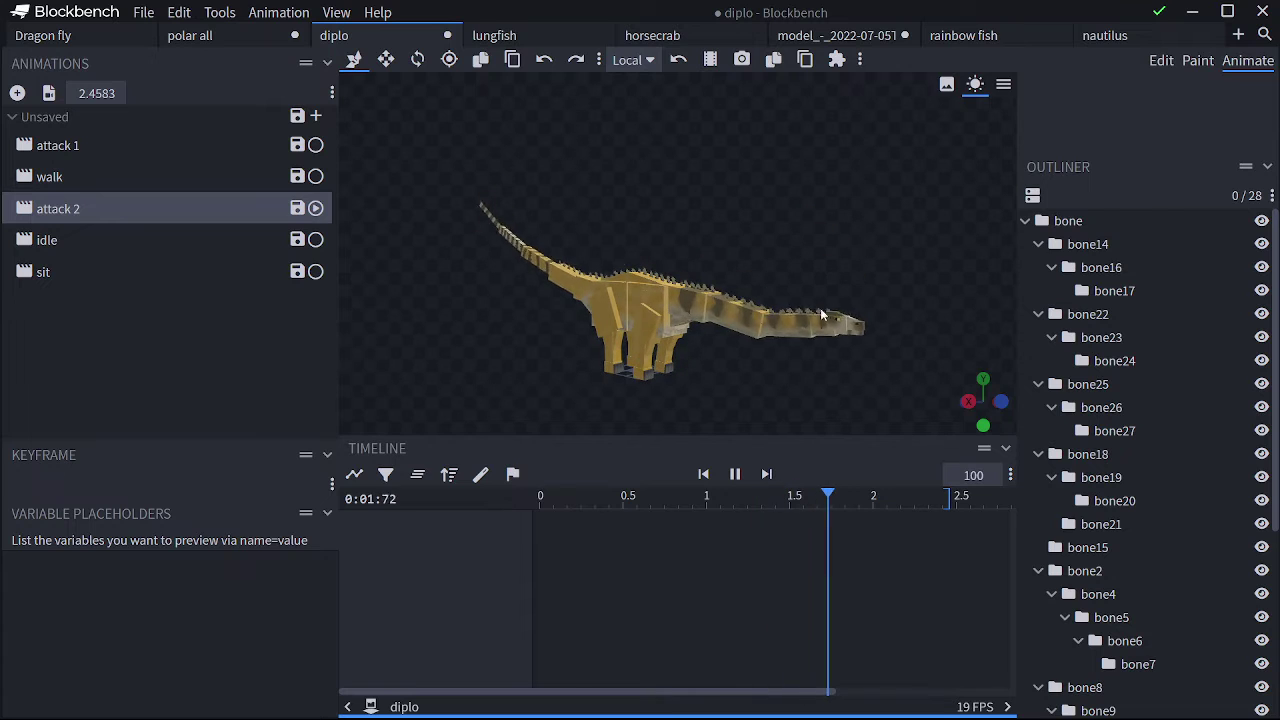
{"action": "left_click", "coordinate": [166, 236]}
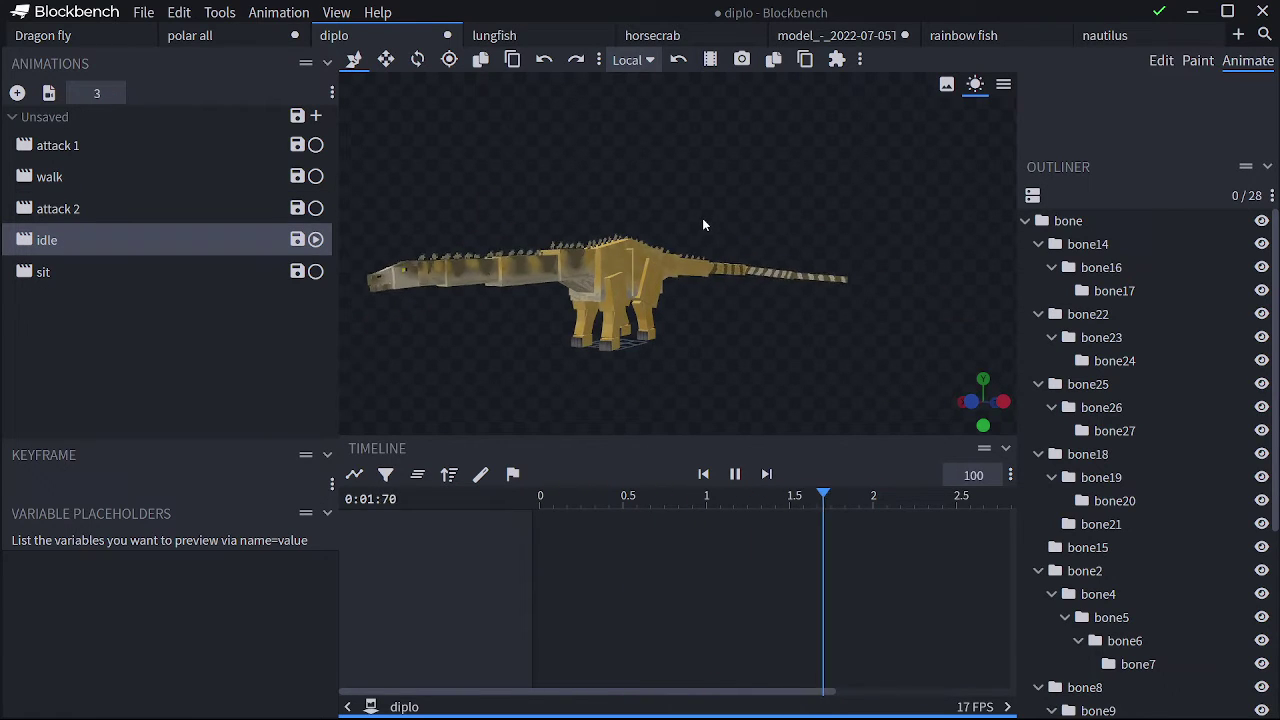
{"action": "left_click_drag", "start_coordinate": [734, 227], "coordinate": [861, 224]}
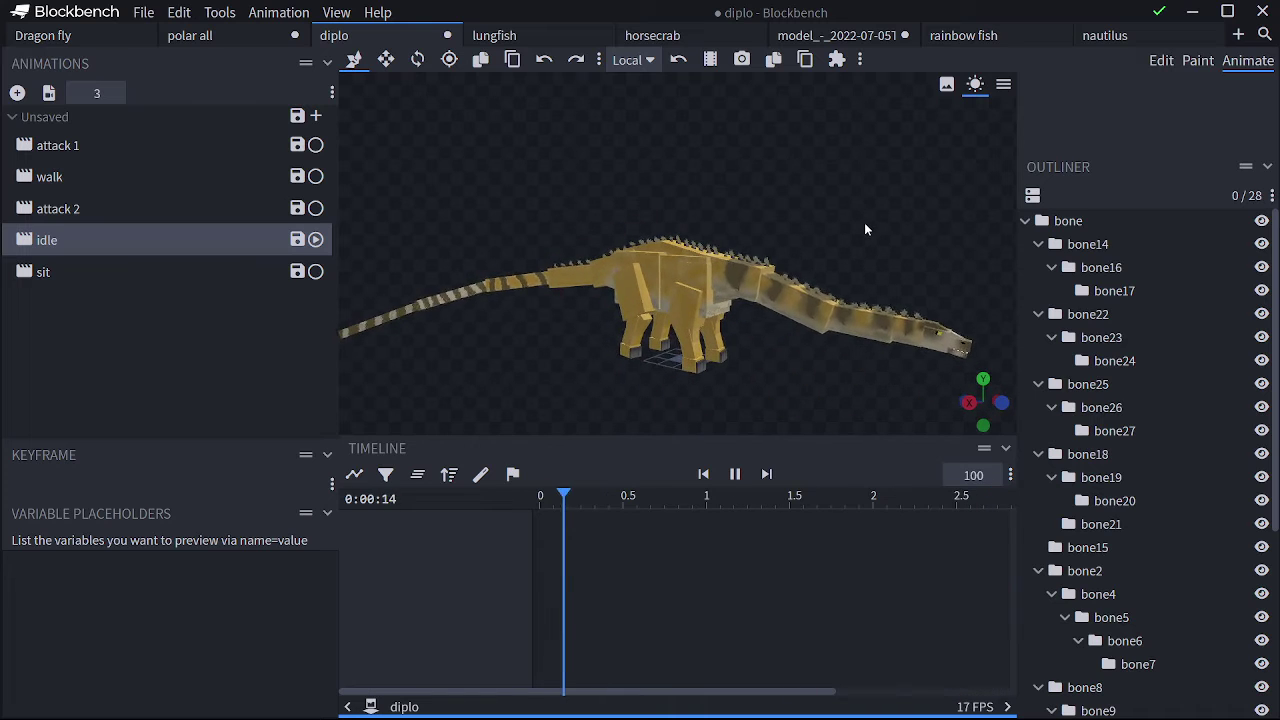
Play the diplo model's sit animation and stop the playback.
{"action": "left_click", "coordinate": [144, 273]}
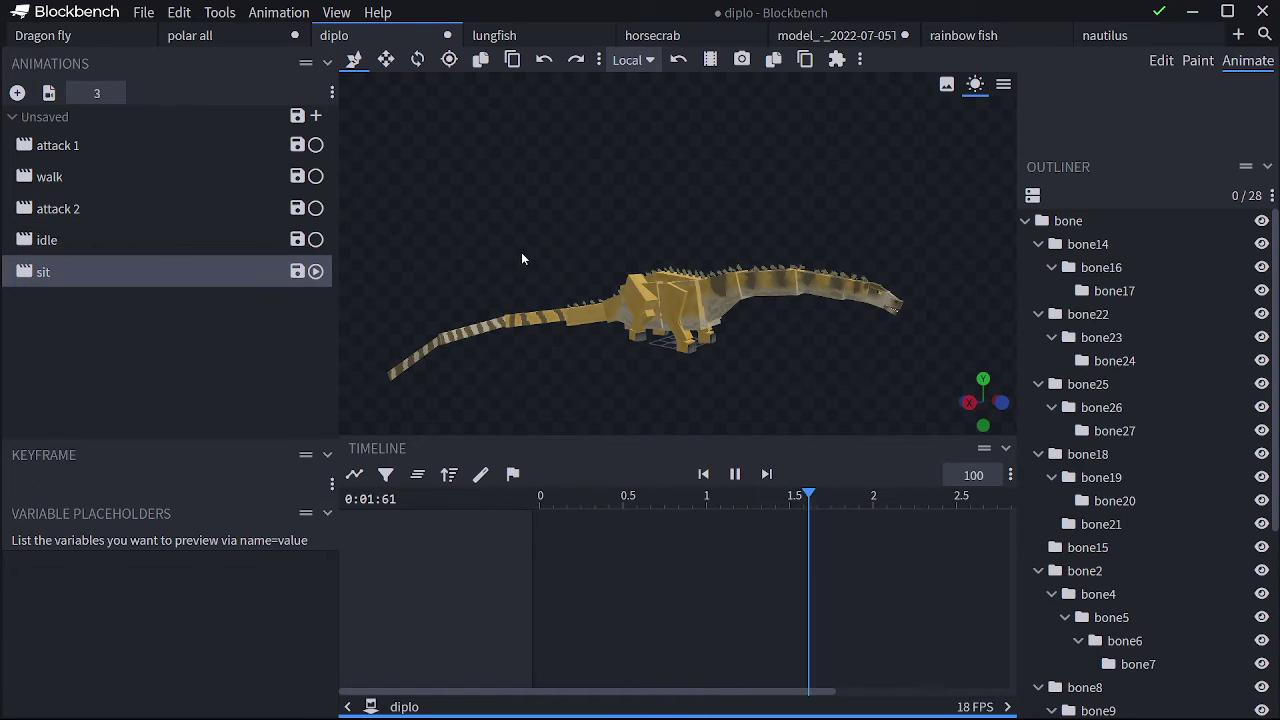
{"action": "left_click_drag", "start_coordinate": [575, 236], "coordinate": [546, 234]}
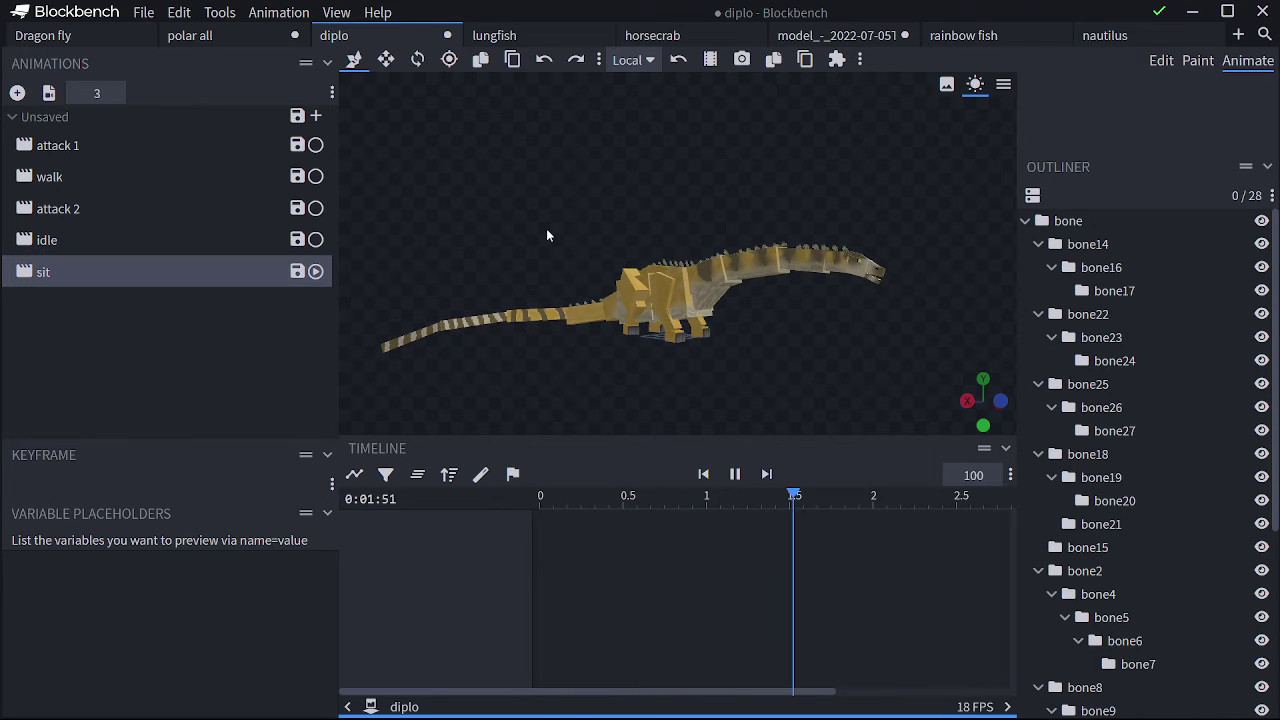
{"action": "key", "text": "space"}
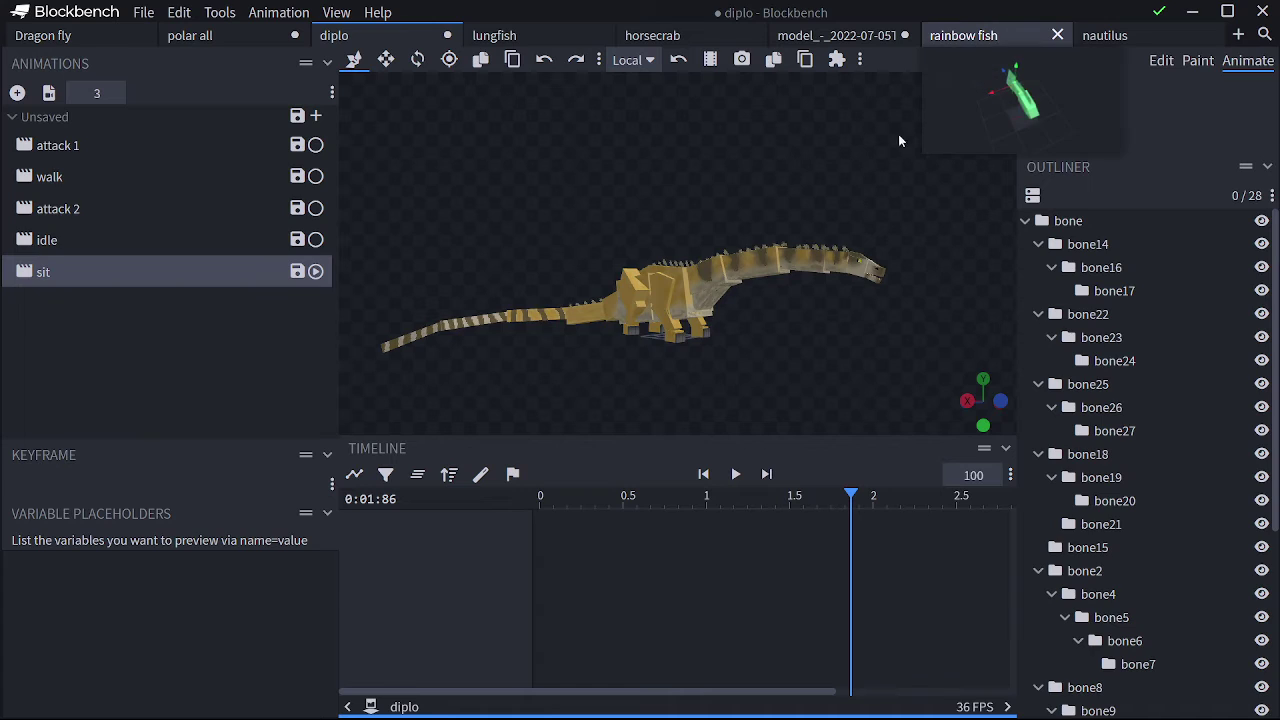
Open the rainbow fish project and play its swim animation in a close side view.
{"action": "scroll", "coordinate": [880, 166], "scroll_direction": "up", "scroll_amount": 4}
{"action": "left_click_drag", "start_coordinate": [878, 249], "coordinate": [520, 175]}
{"action": "key", "text": "space"}
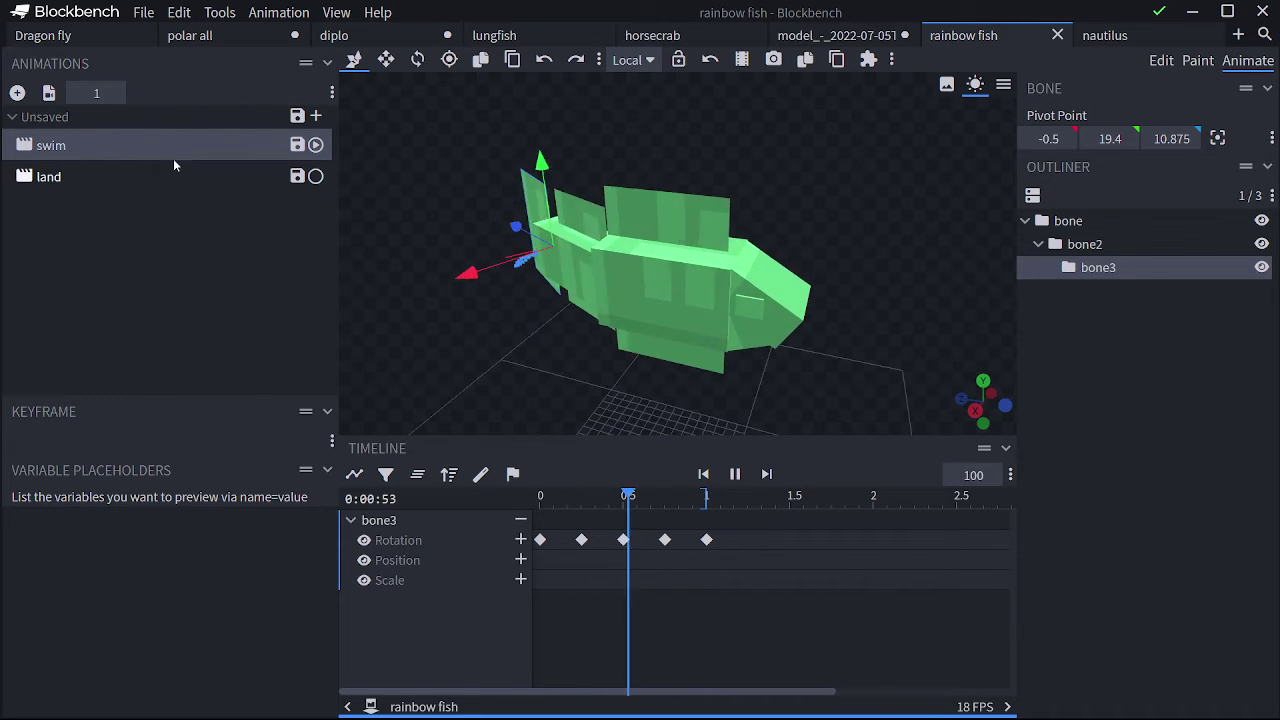
Play the rainbow fish's land animation and view the model from above.
{"action": "left_click", "coordinate": [172, 174]}
{"action": "left_click_drag", "start_coordinate": [656, 98], "coordinate": [664, 140]}
{"action": "scroll", "coordinate": [680, 145], "scroll_direction": "down", "scroll_amount": 2}
{"action": "key", "text": "space"}
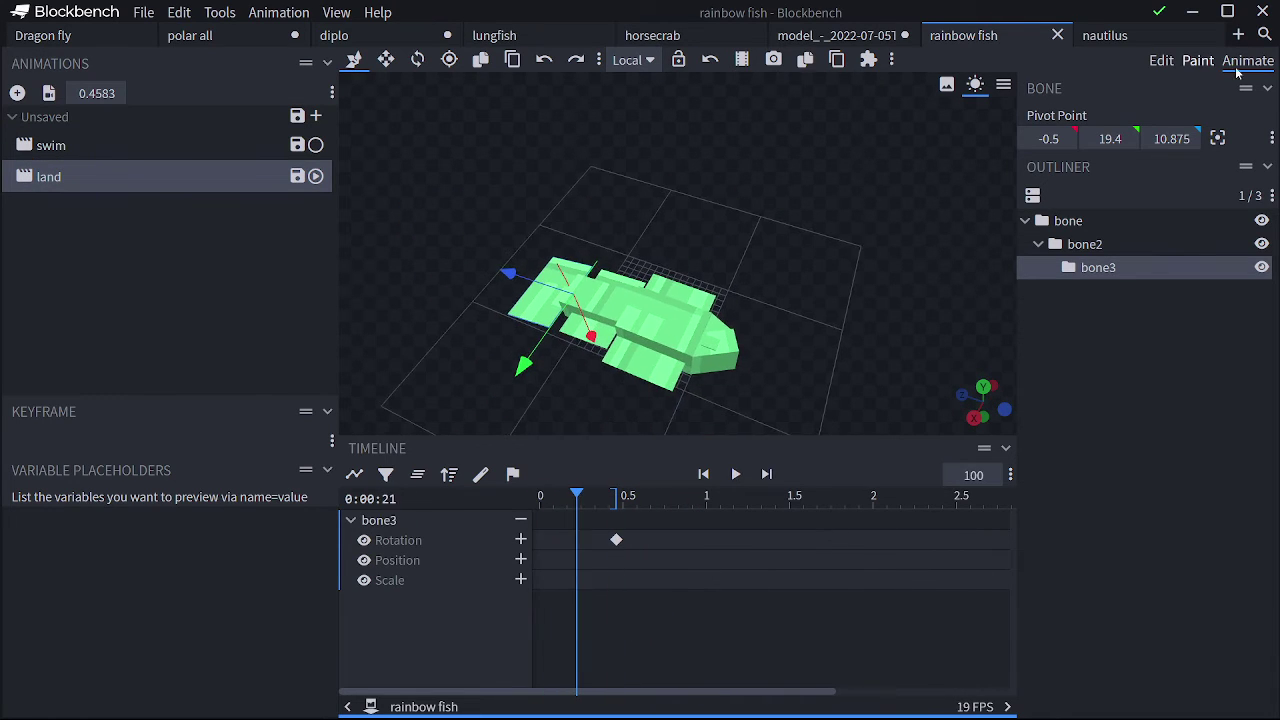
Open the bluefesh (2) model from the isle addon folder in a new project tab.
{"action": "left_click", "coordinate": [1238, 36]}
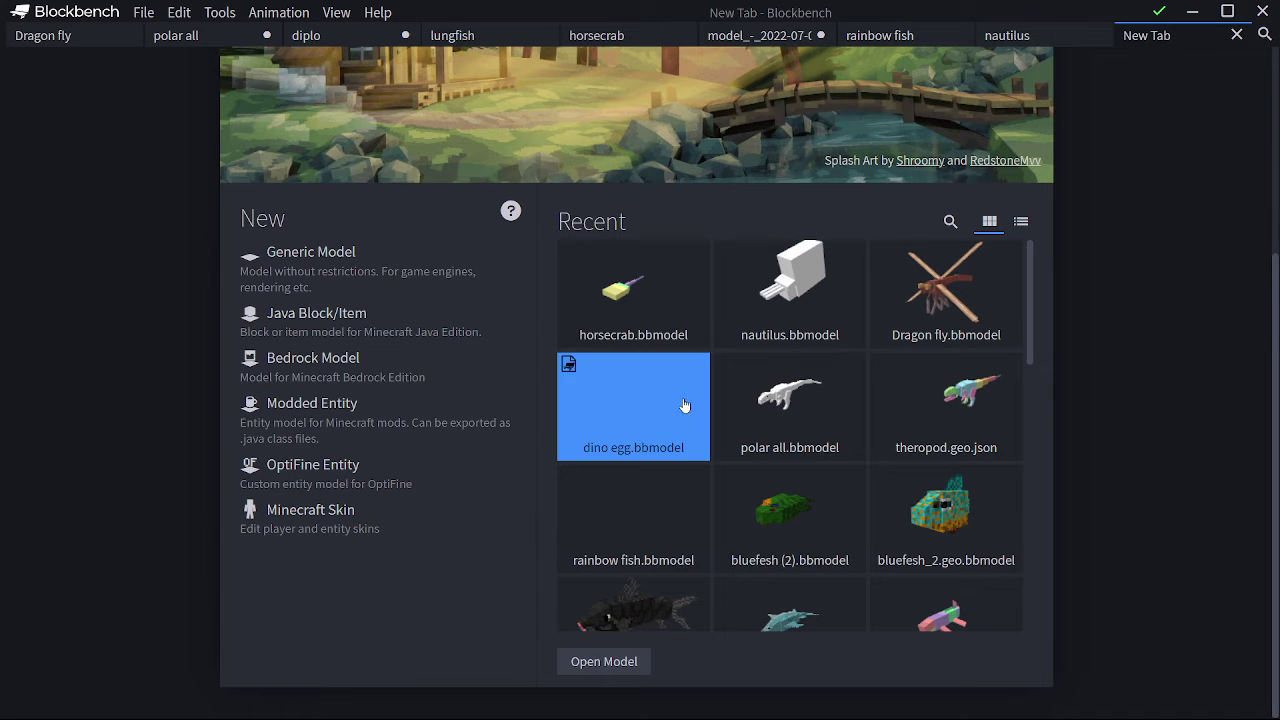
{"action": "key", "text": "ctrl+o"}
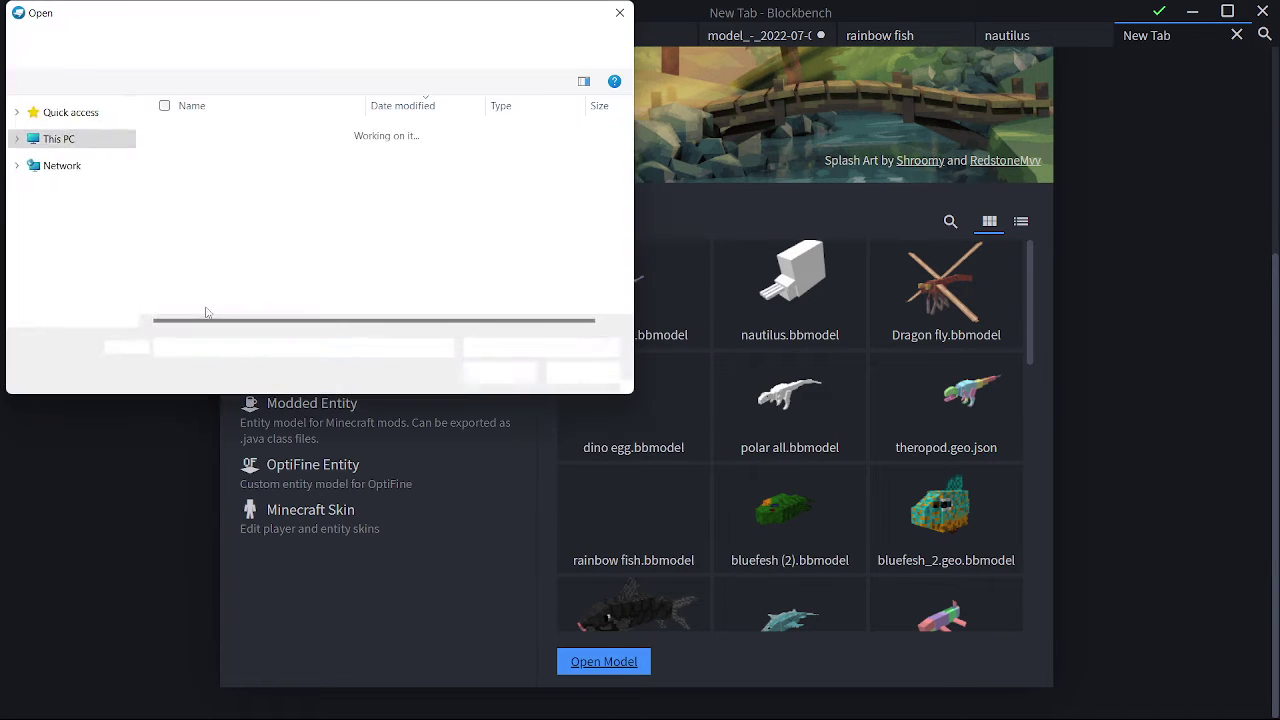
{"action": "scroll", "coordinate": [80, 177], "scroll_direction": "up", "scroll_amount": 1}
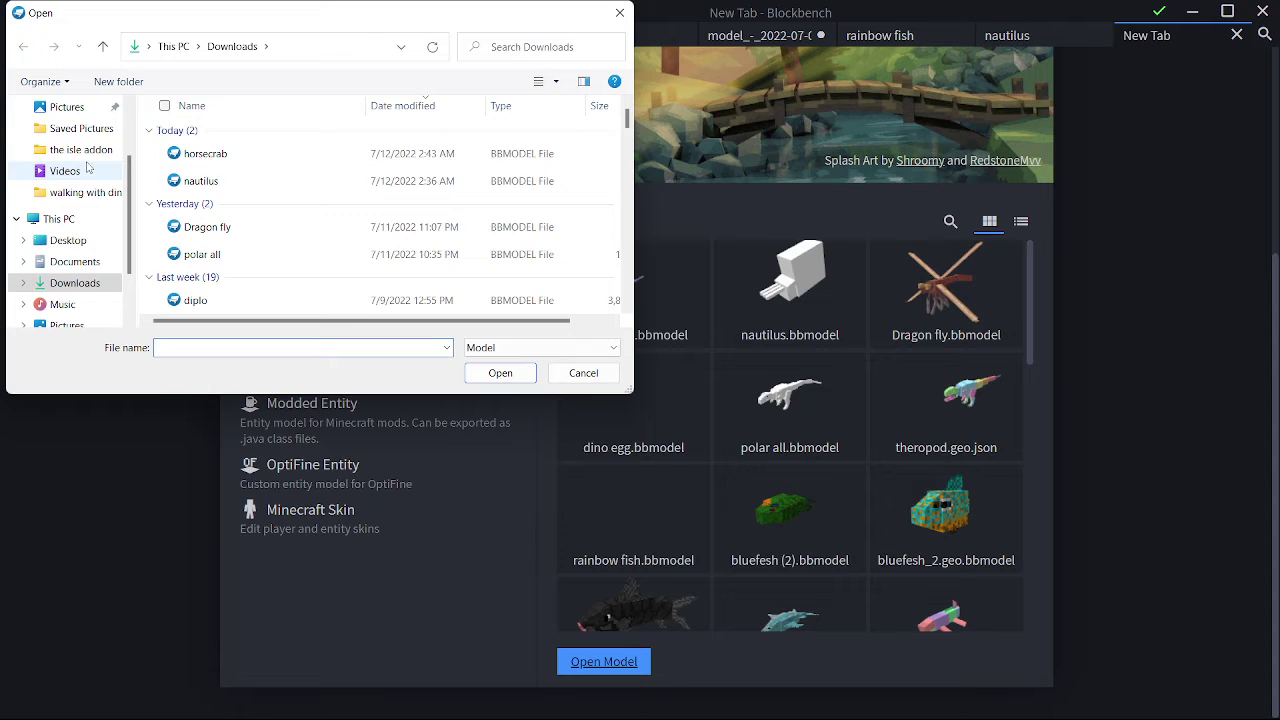
{"action": "left_click", "coordinate": [82, 150]}
{"action": "double_click", "coordinate": [264, 145]}
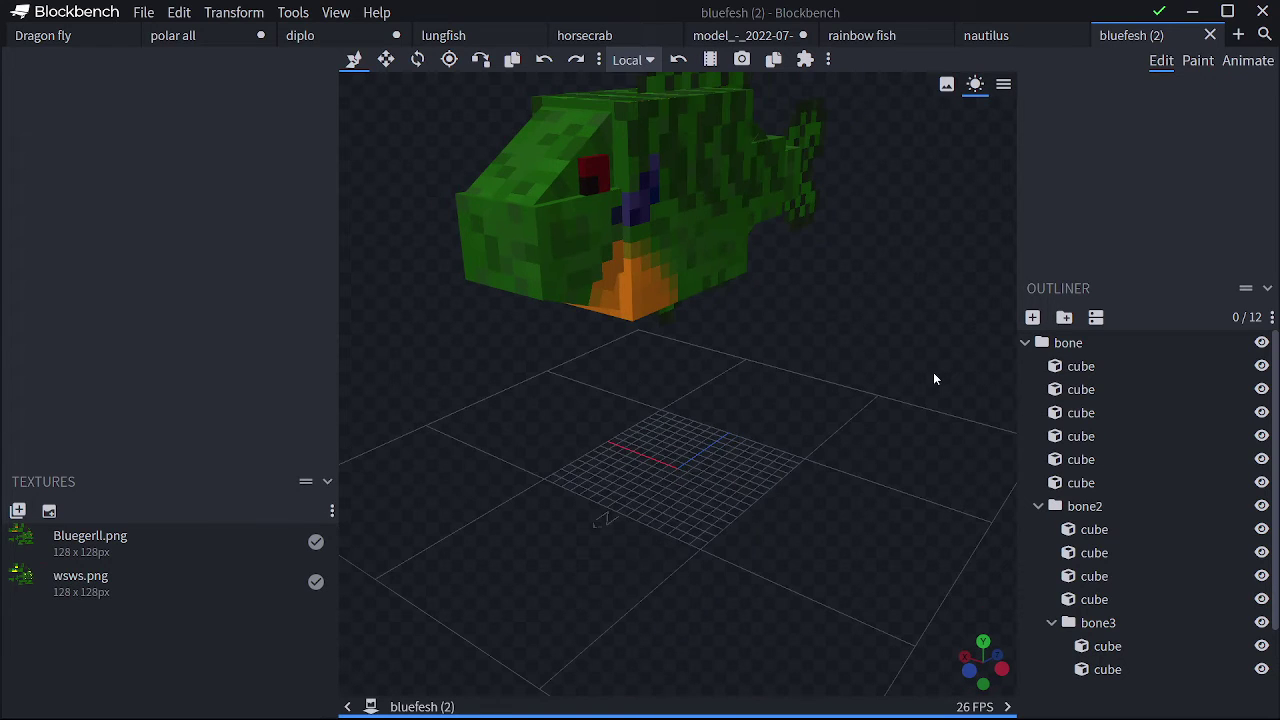
View the green fish from the side in Animate mode and play its swim animation.
{"action": "left_click_drag", "start_coordinate": [912, 376], "coordinate": [878, 412]}
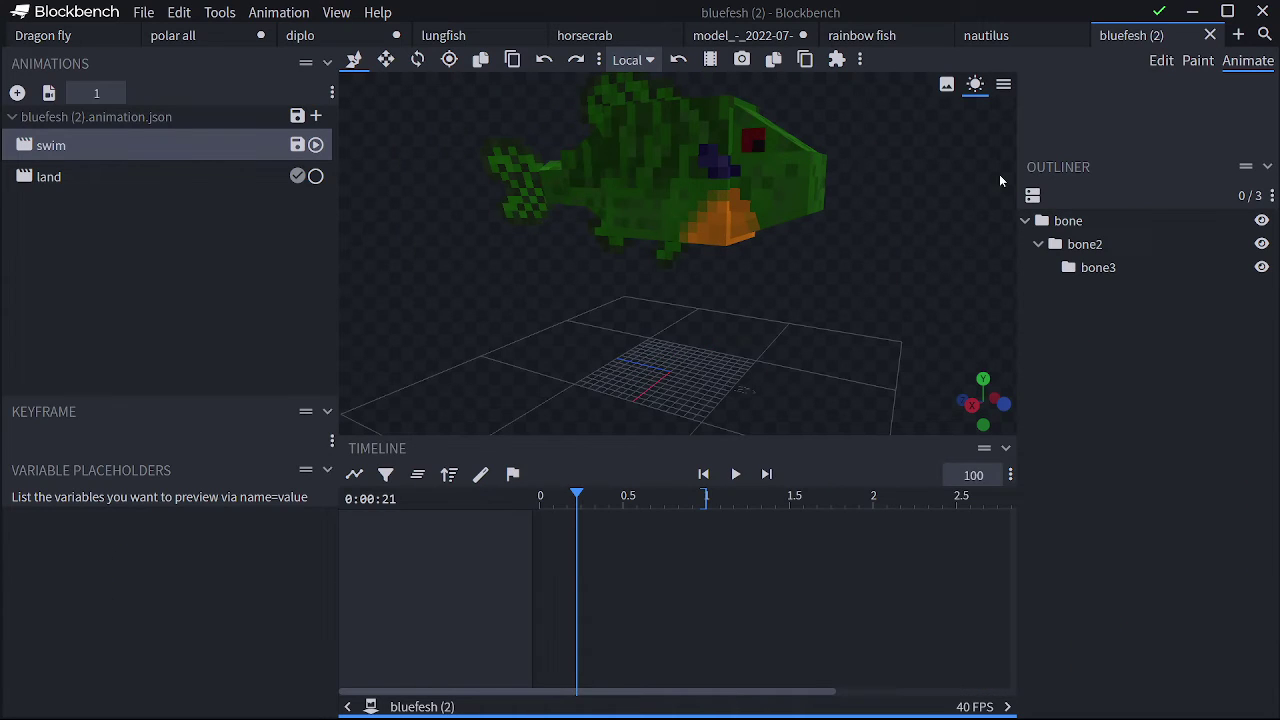
{"action": "key", "text": "space"}
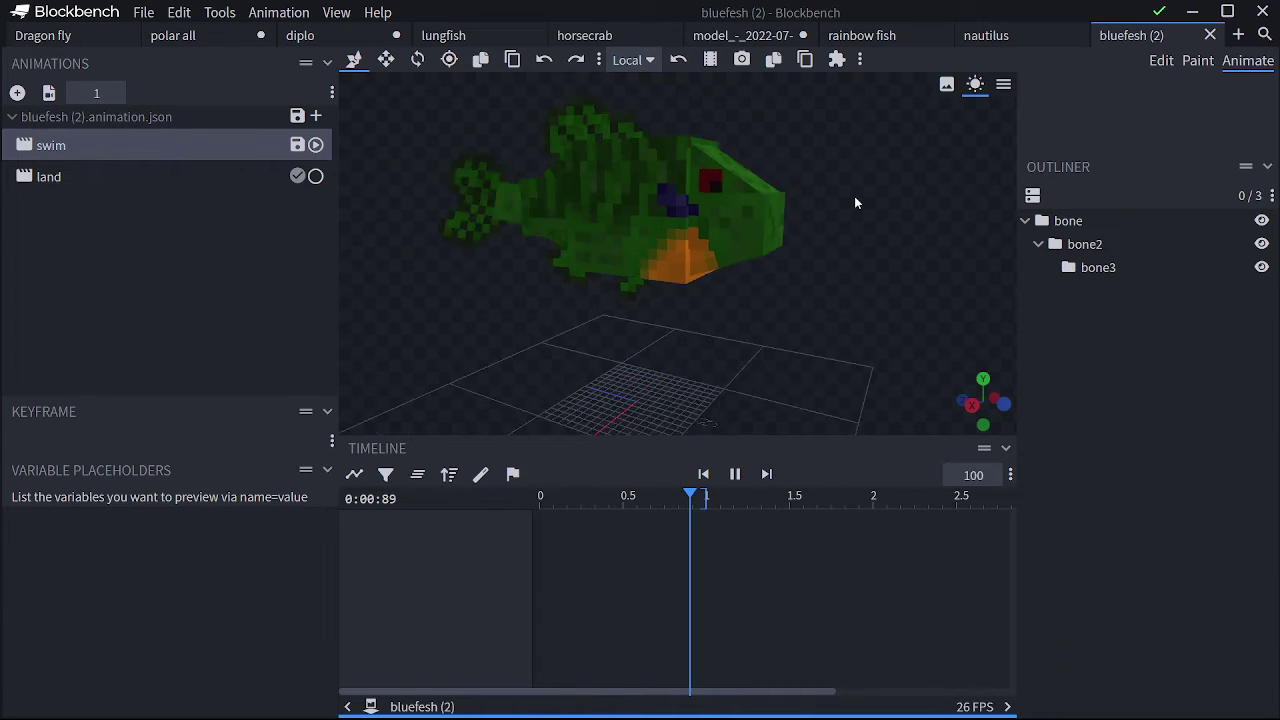
Orbit around the swimming green fish and view its land animation pose from above.
{"action": "left_click_drag", "start_coordinate": [854, 196], "coordinate": [880, 206]}
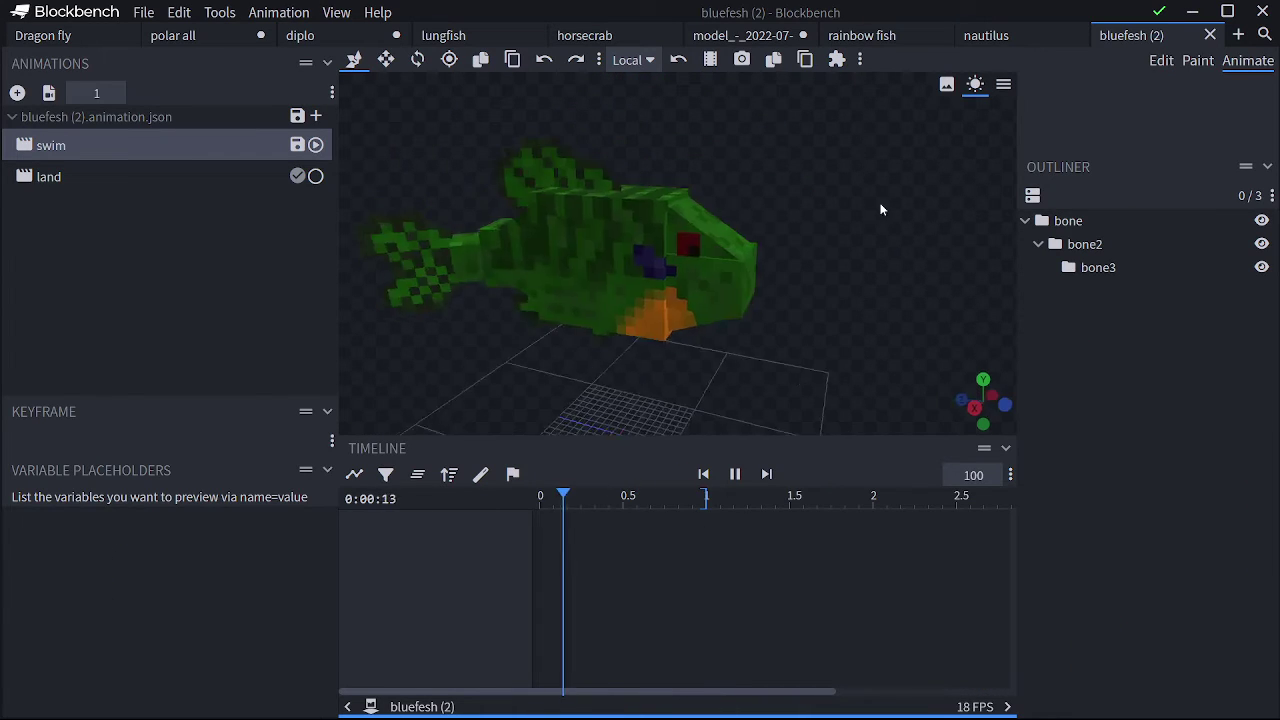
{"action": "left_click", "coordinate": [192, 176]}
{"action": "mouse_move", "coordinate": [817, 146]}
{"action": "left_mouse_down"}
{"action": "mouse_move", "coordinate": [798, 164]}
{"action": "mouse_move", "coordinate": [806, 148]}
{"action": "left_mouse_up"}
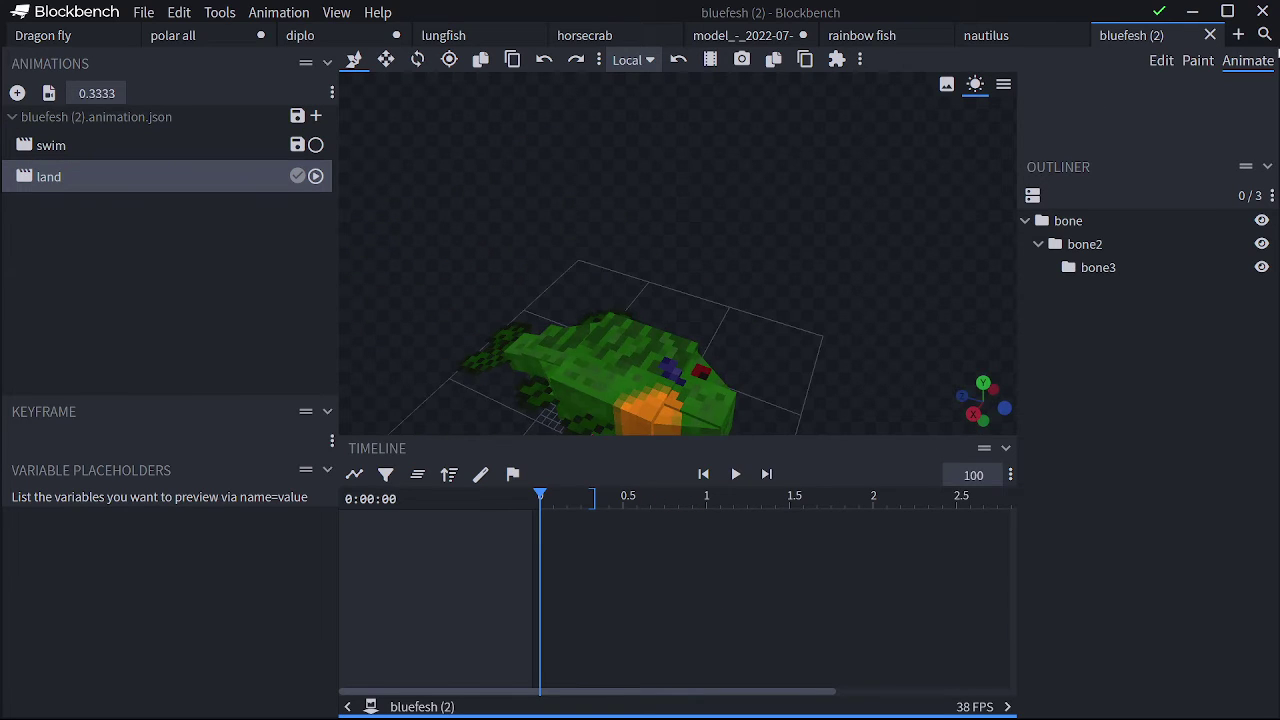
Show the wsws.png texture on the green fish in Paint mode.
{"action": "left_click", "coordinate": [1196, 62]}
{"action": "left_click", "coordinate": [129, 550]}
{"action": "right_click_drag", "start_coordinate": [388, 692], "coordinate": [411, 634]}
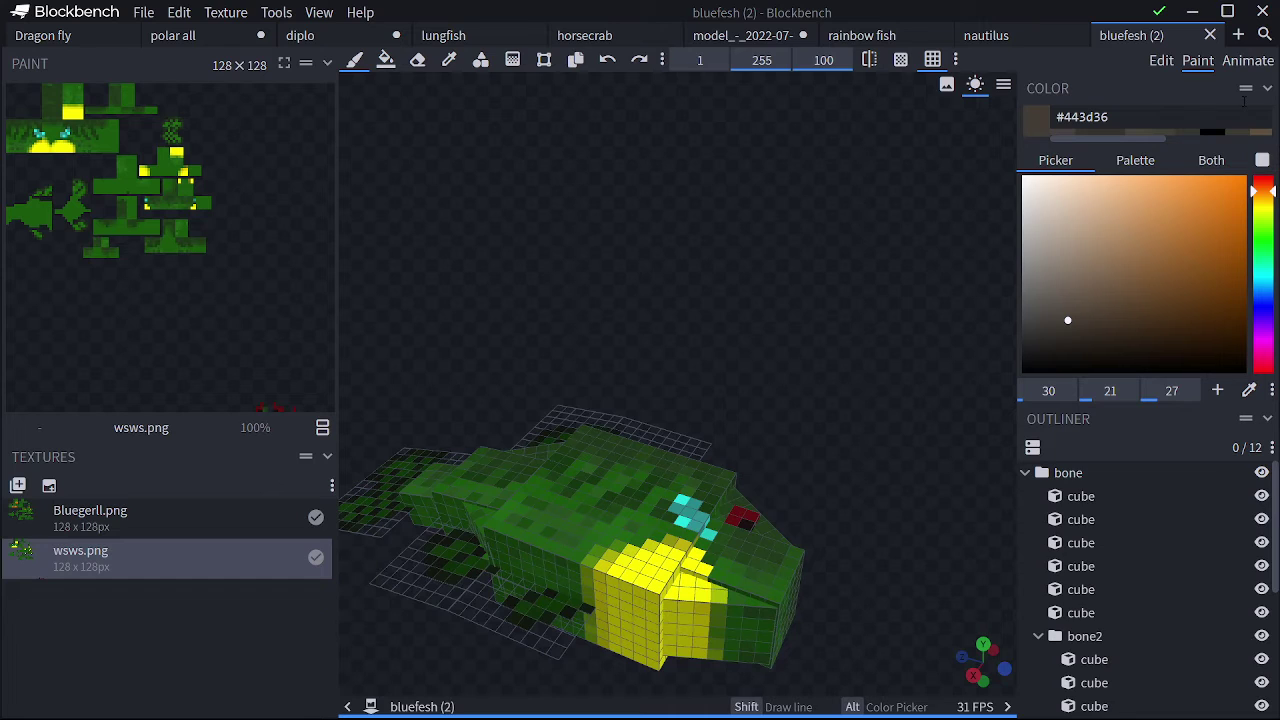
Return to Animate mode and play the swim animation with the yellow-bellied texture, pausing it after viewing.
{"action": "left_click", "coordinate": [1247, 60]}
{"action": "left_click", "coordinate": [117, 152]}
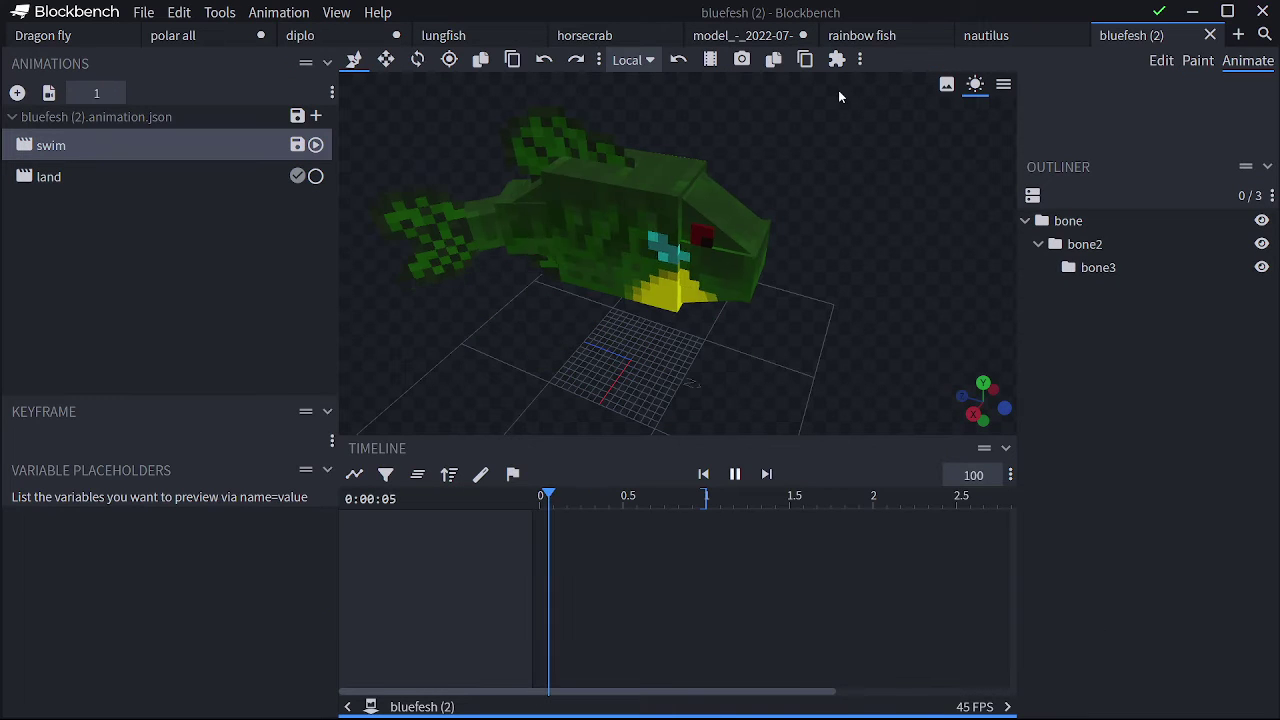
{"action": "key", "text": "space"}
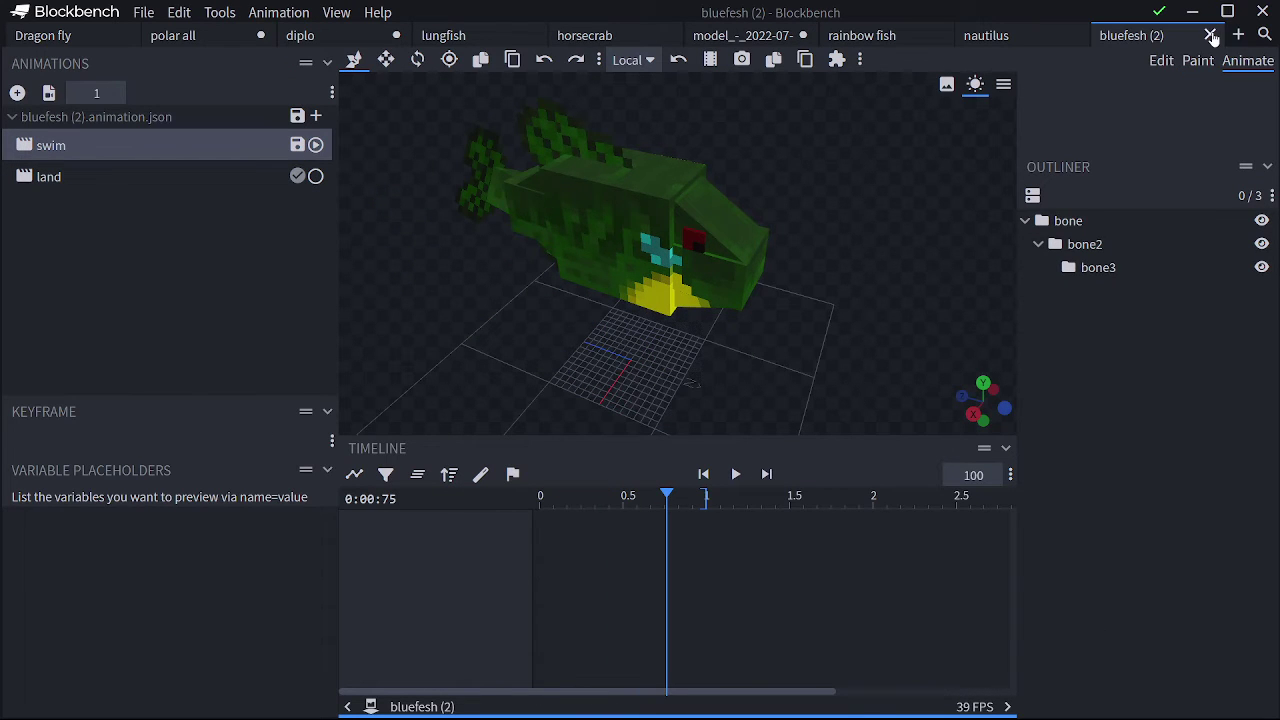
Close the bluefesh (2) project and open the bluefesh_2.geo model from the isle addon folder in a new project tab.
{"action": "left_click", "coordinate": [1210, 36]}
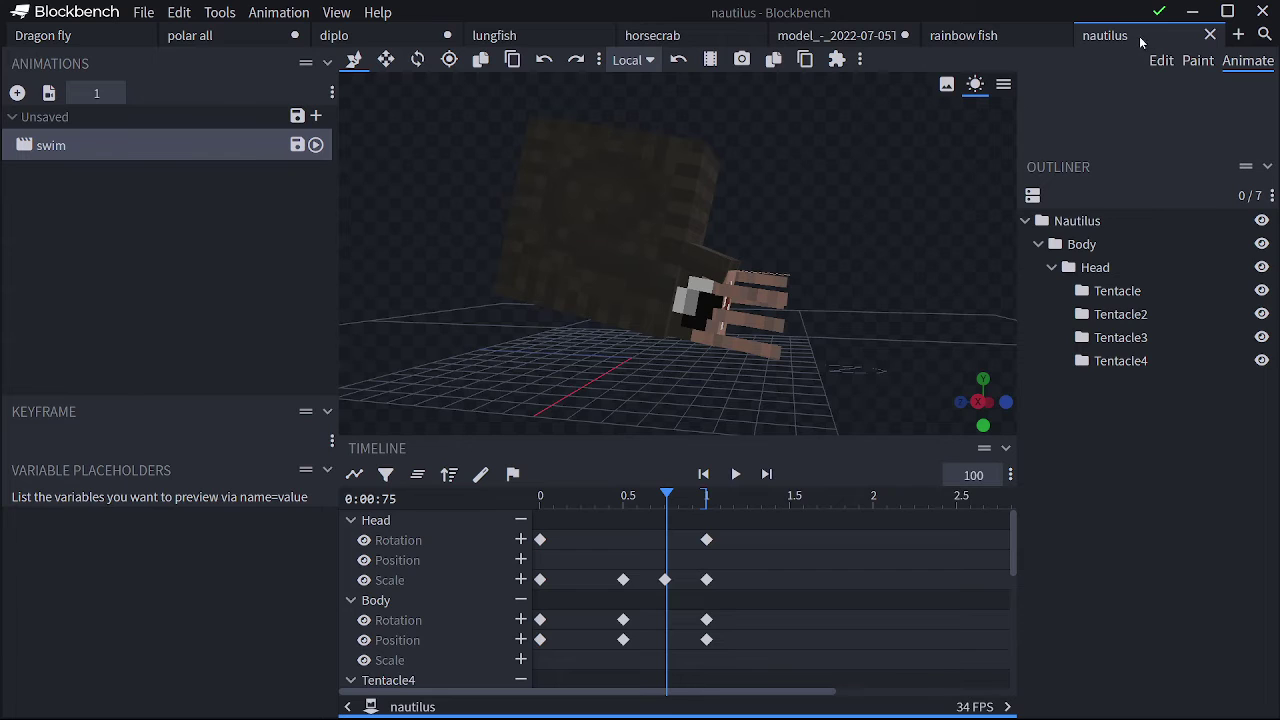
{"action": "left_click", "coordinate": [1236, 36]}
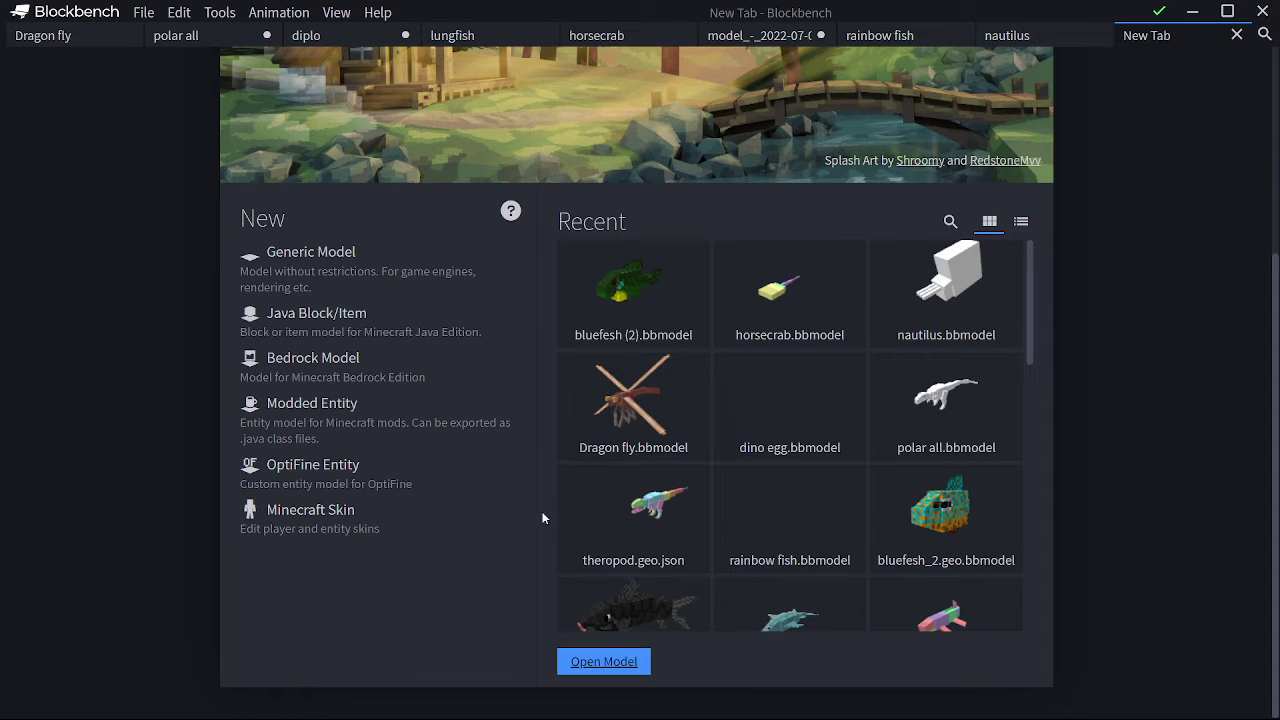
{"action": "key", "text": "ctrl+o"}
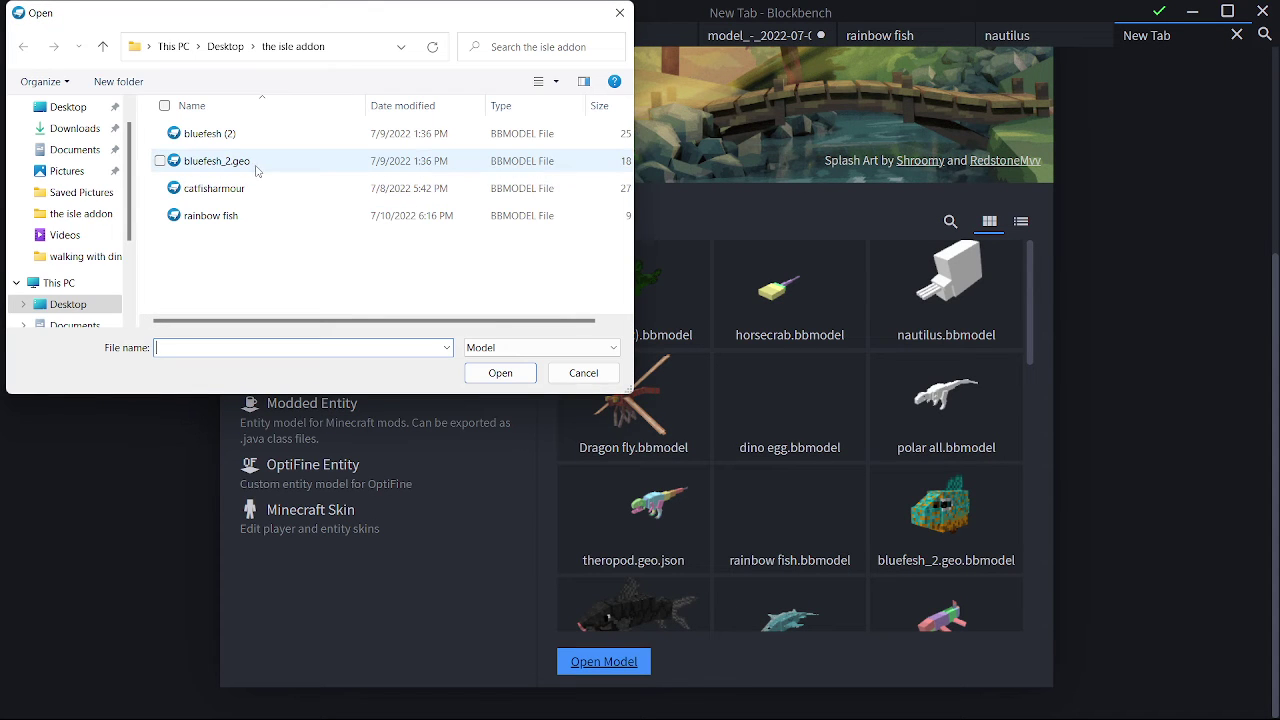
{"action": "left_click", "coordinate": [256, 171]}
{"action": "double_click", "coordinate": [256, 171]}
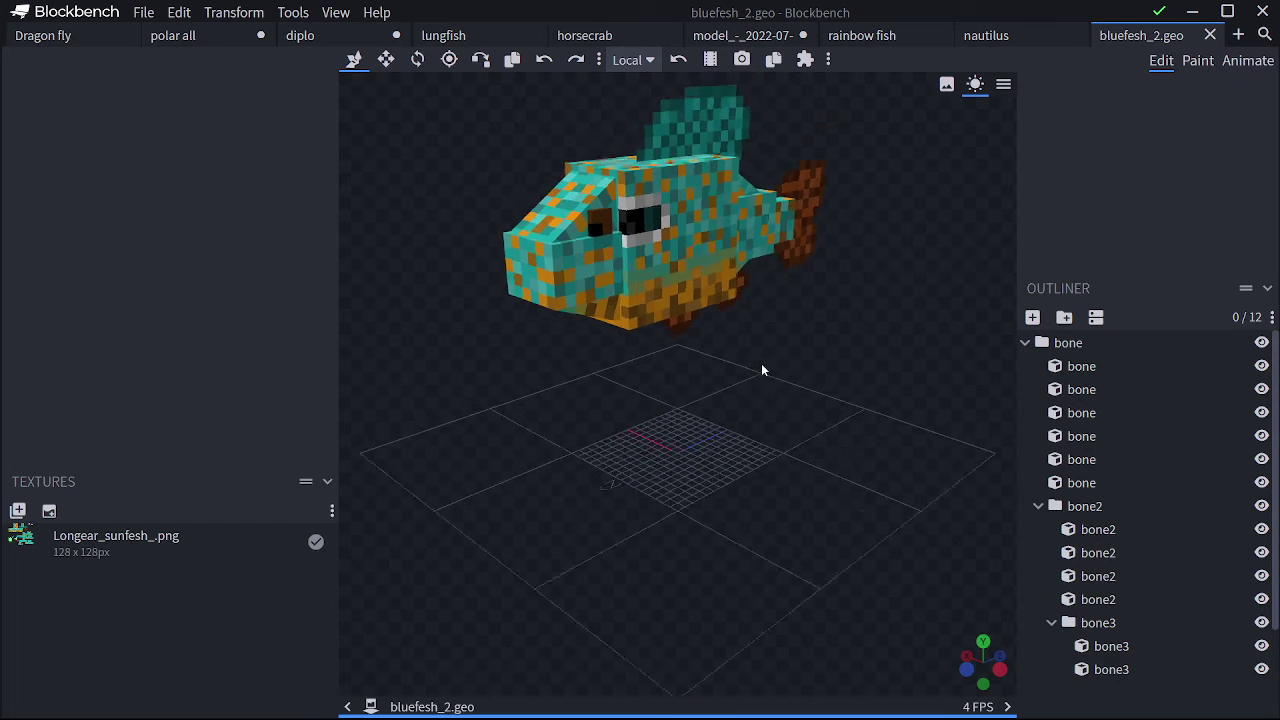
Play the teal and orange fish's swim animation in Animate mode from the side, and pause it after viewing.
{"action": "left_click_drag", "start_coordinate": [761, 363], "coordinate": [899, 305]}
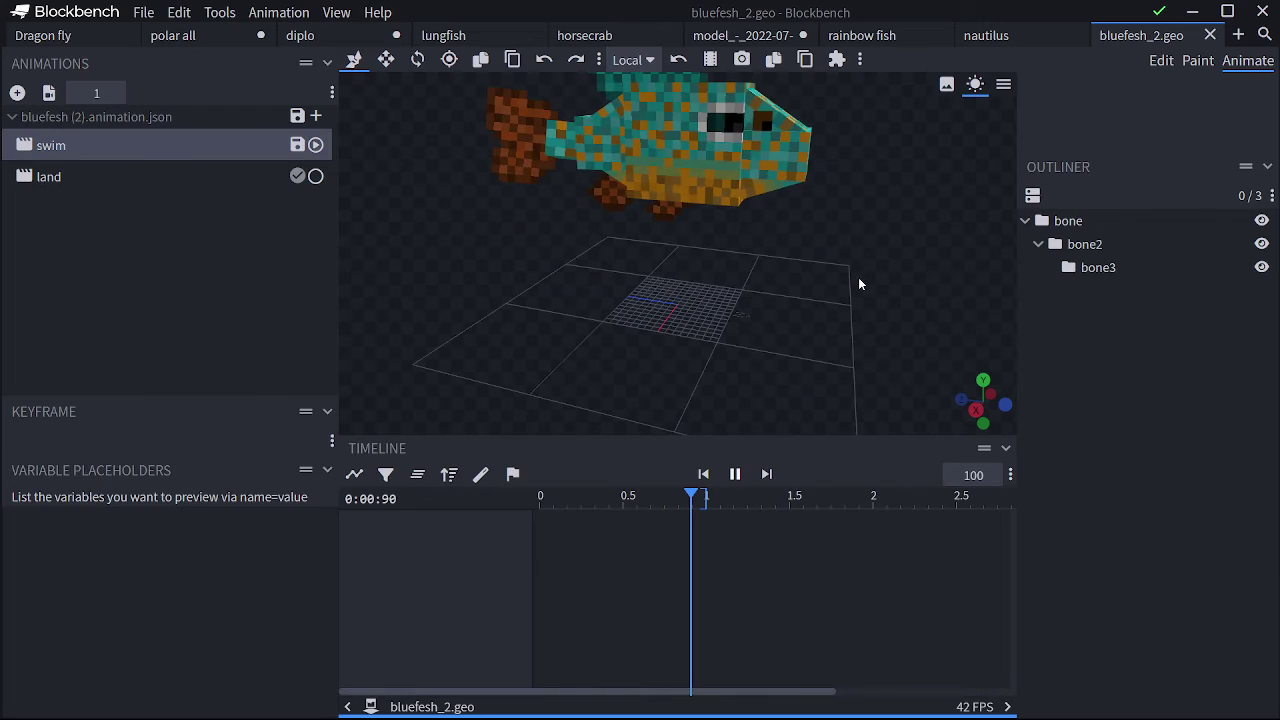
{"action": "left_click_drag", "start_coordinate": [628, 328], "coordinate": [823, 331]}
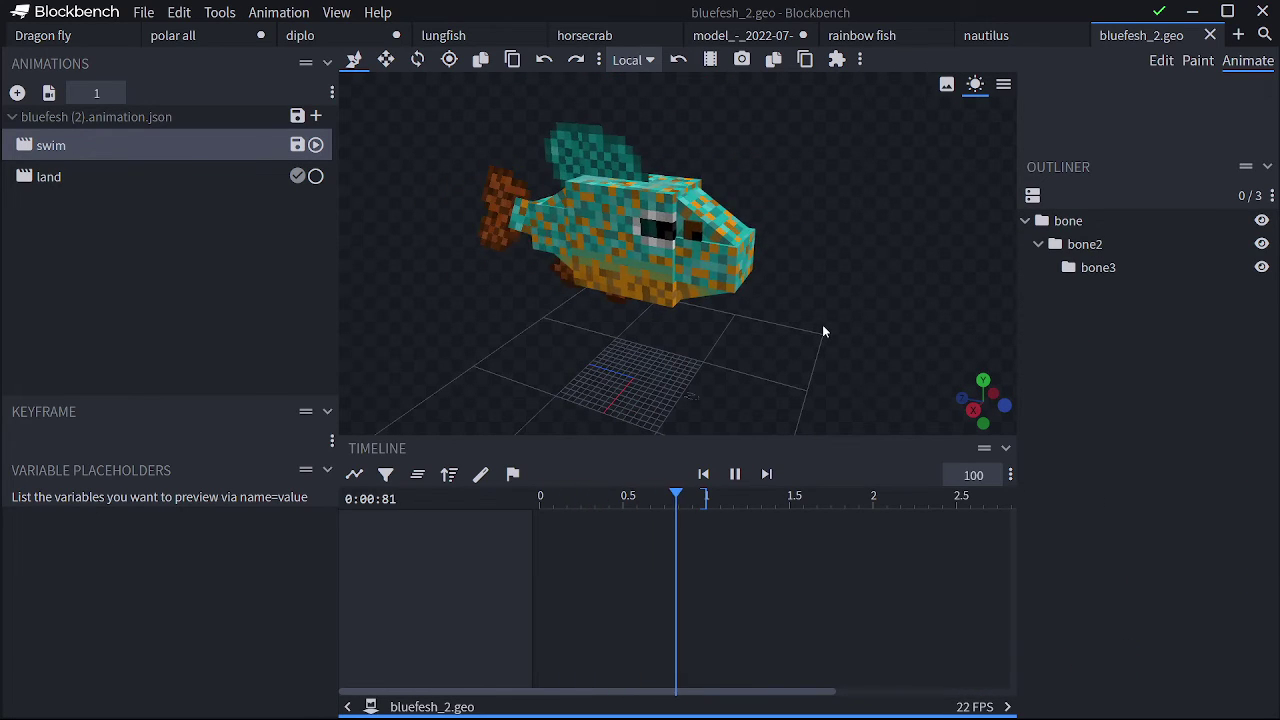
{"action": "key", "text": "space"}
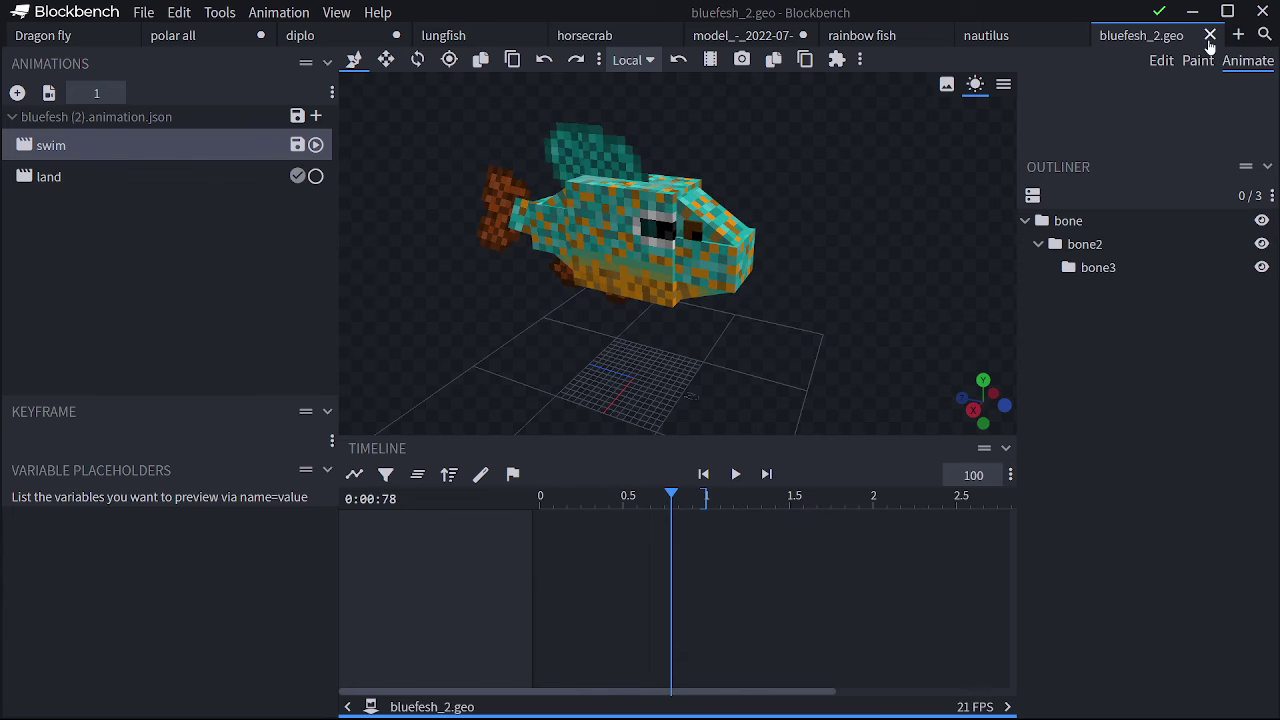
Close the bluefesh_2.geo project, open the recent catfisharmour model in a new project tab and view it from the side.
{"action": "left_click", "coordinate": [1209, 36]}
{"action": "left_click", "coordinate": [1237, 36]}
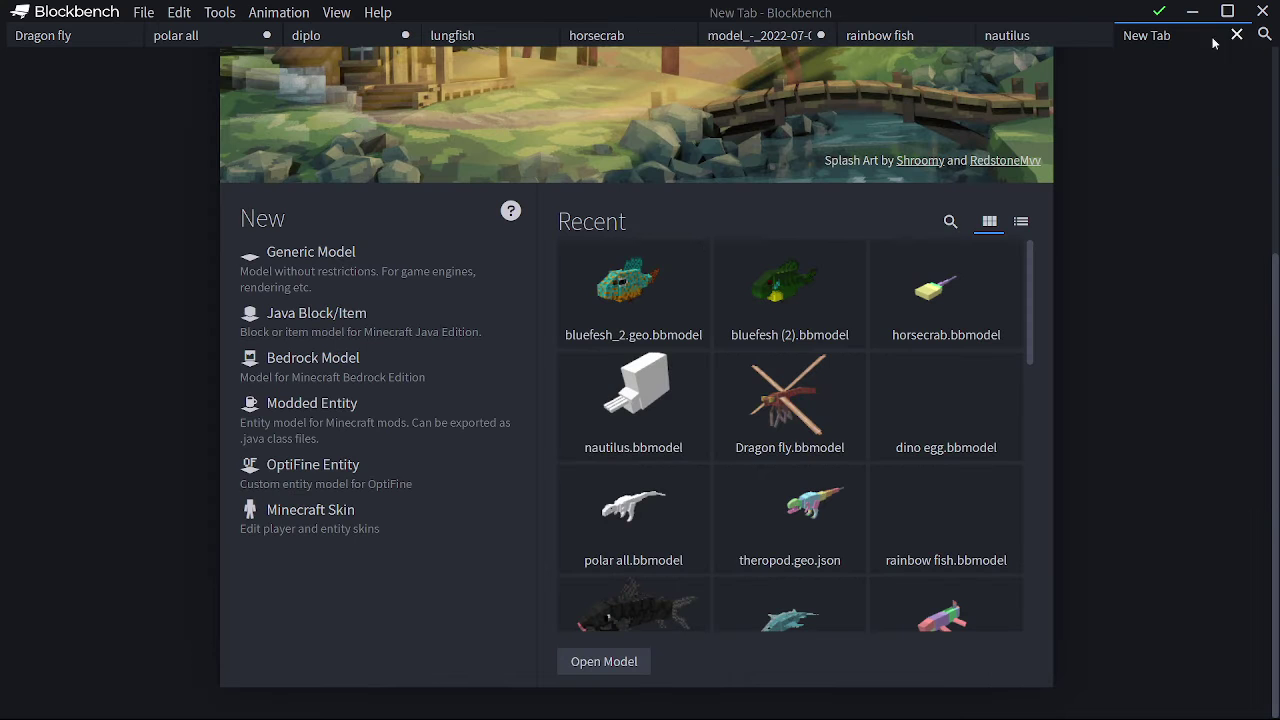
{"action": "scroll", "coordinate": [690, 330], "scroll_direction": "down", "scroll_amount": 5}
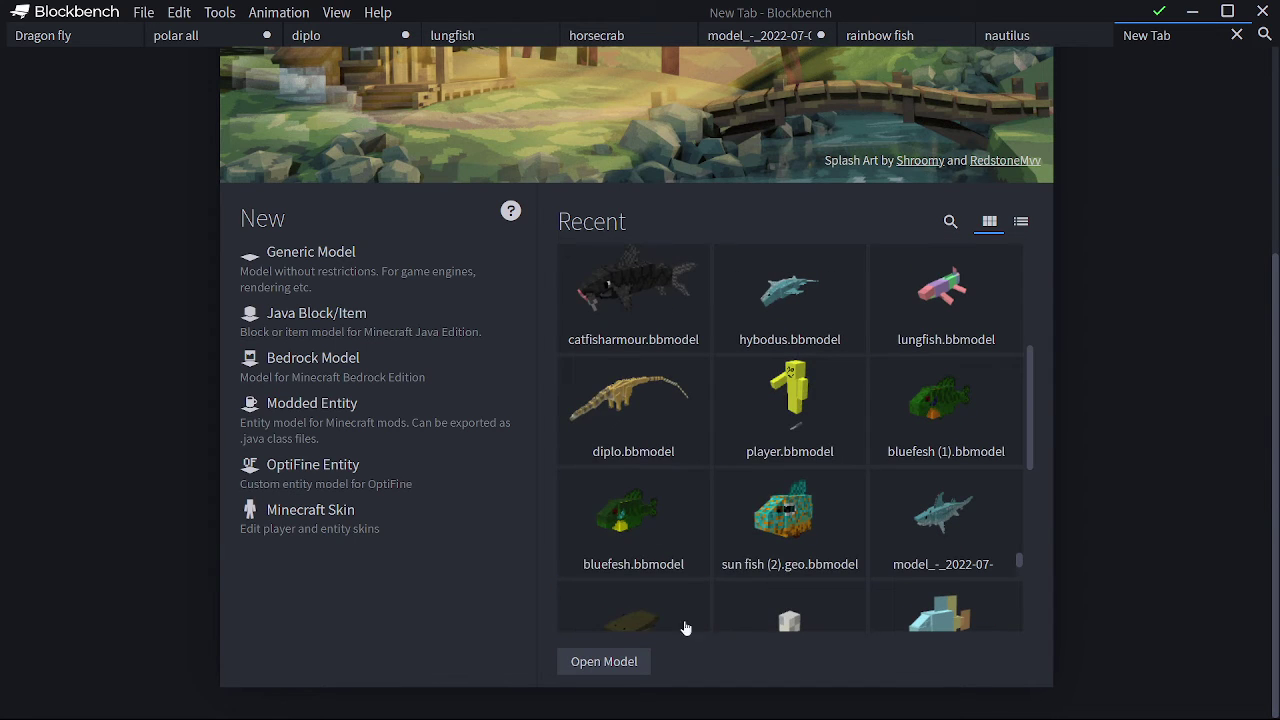
{"action": "left_click", "coordinate": [671, 319]}
{"action": "left_click_drag", "start_coordinate": [617, 348], "coordinate": [781, 534]}
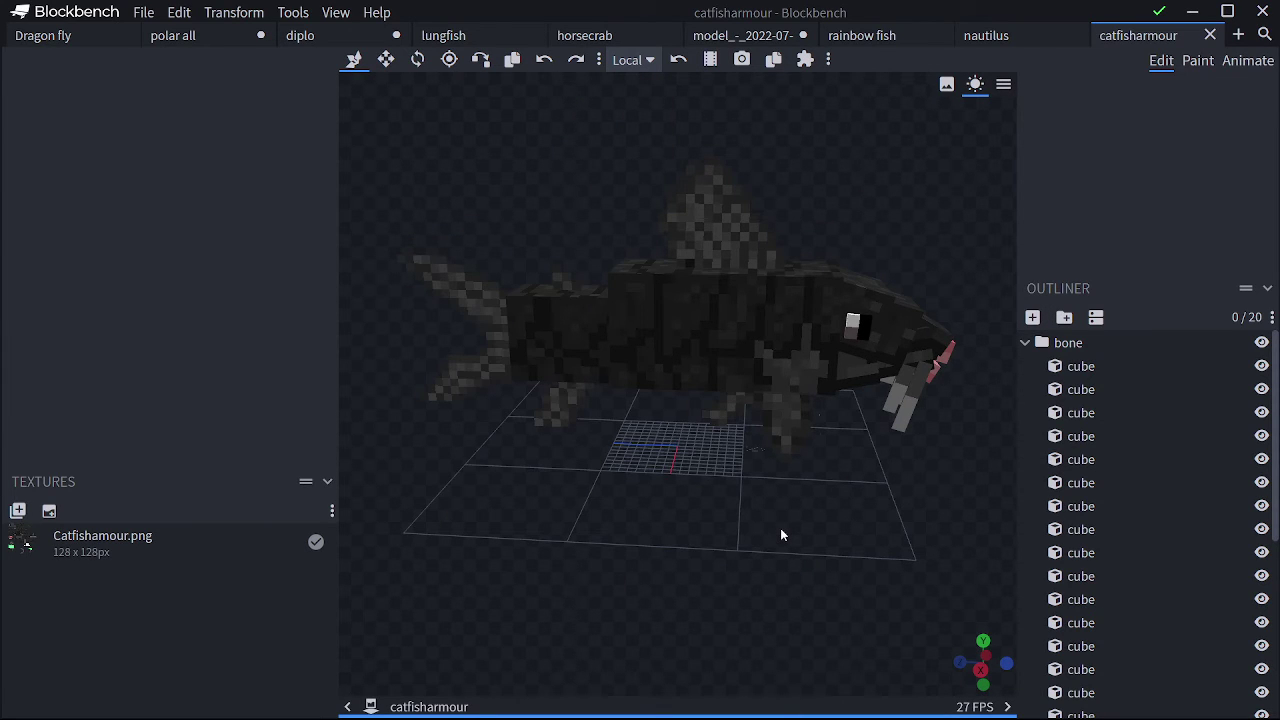
{"action": "right_click_drag", "start_coordinate": [780, 531], "coordinate": [685, 559]}
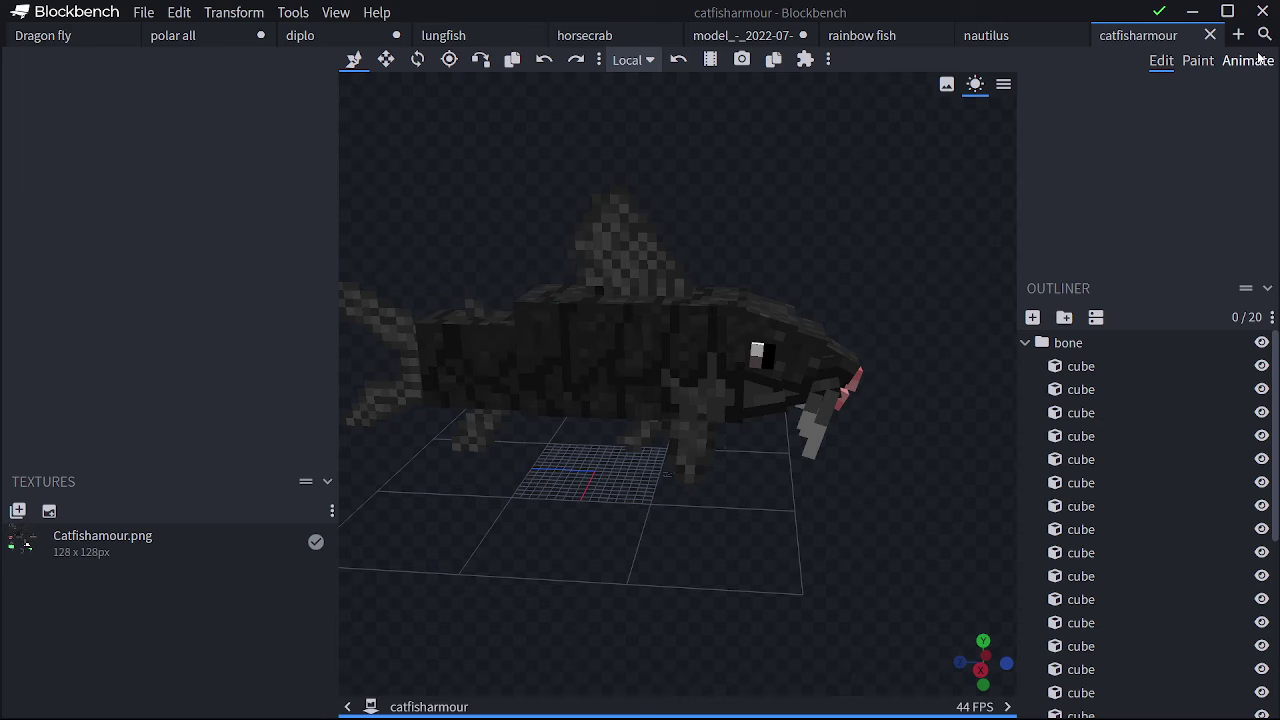
Play the armoured catfish's swim and attack animations in Animate mode, viewing the attack close up from the front.
{"action": "left_click", "coordinate": [1248, 60]}
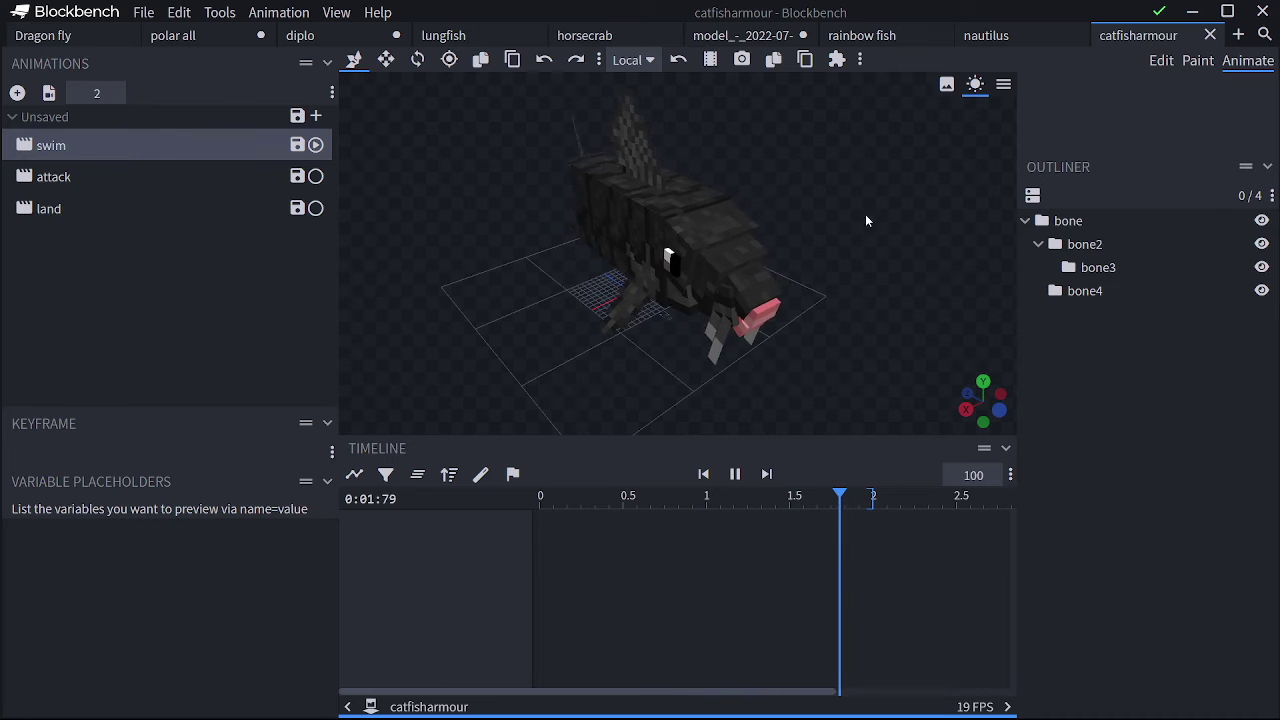
{"action": "left_click", "coordinate": [183, 174]}
{"action": "left_click_drag", "start_coordinate": [782, 192], "coordinate": [923, 226]}
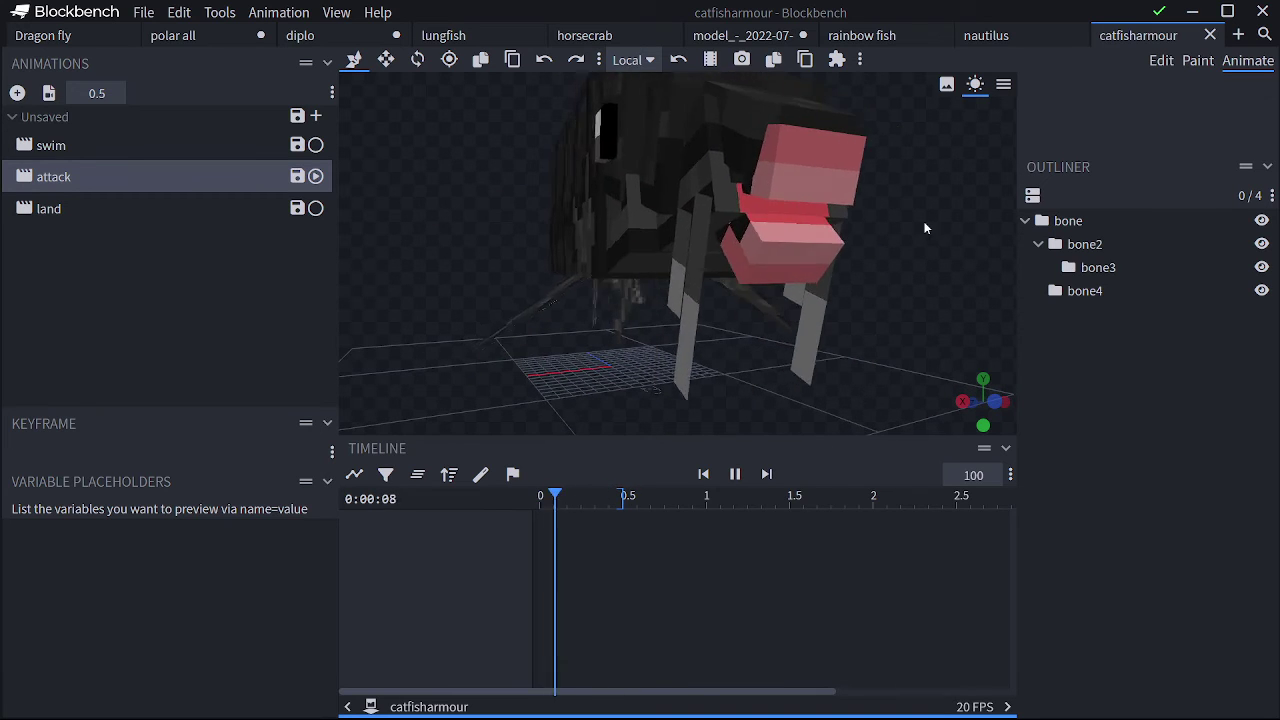
Play the armoured catfish's land animation and orbit around the model.
{"action": "left_click", "coordinate": [45, 209]}
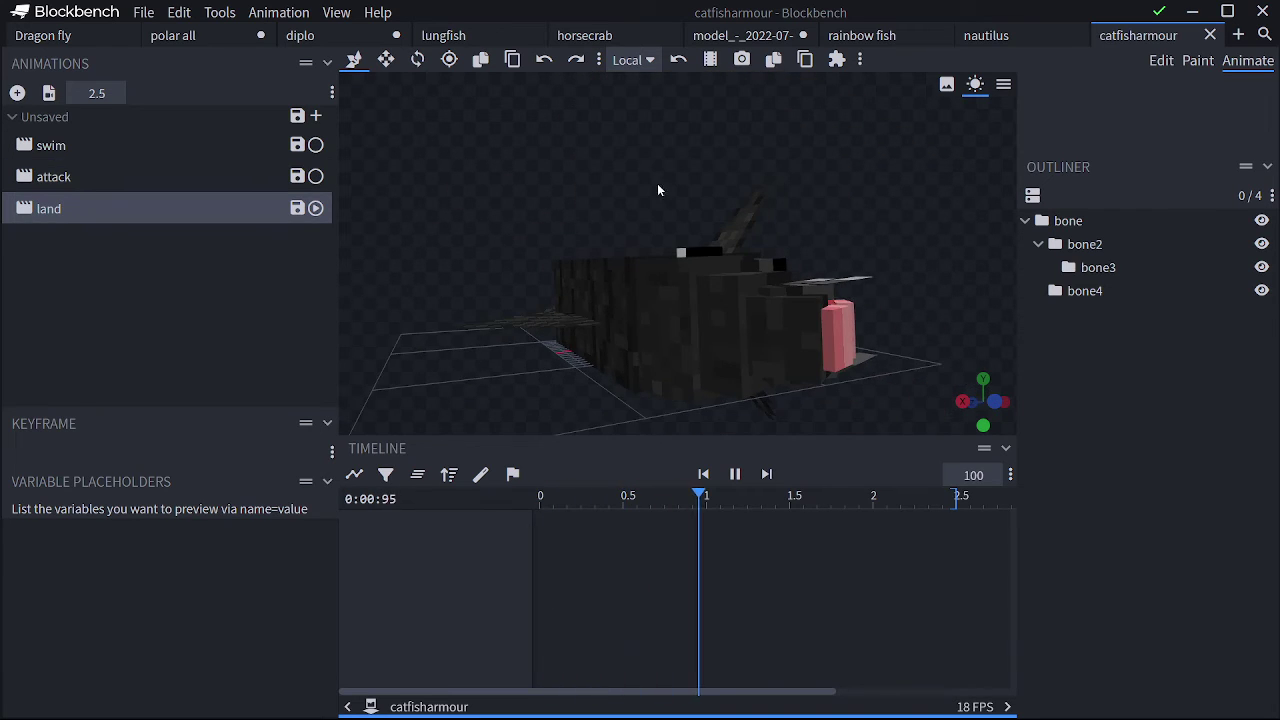
{"action": "left_click_drag", "start_coordinate": [657, 185], "coordinate": [452, 220]}
{"action": "left_click_drag", "start_coordinate": [557, 183], "coordinate": [537, 163]}
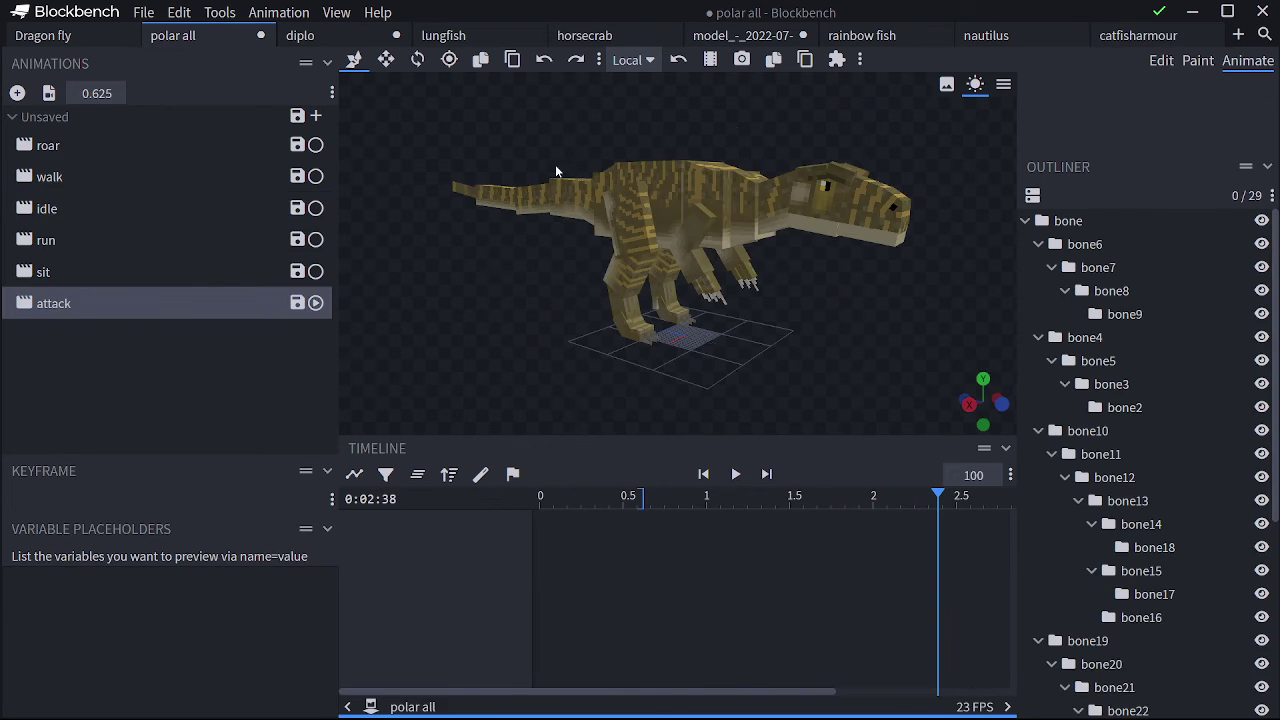
Play the polar all dinosaur's walk animation and inspect it from the side and close up from behind.
{"action": "left_click_drag", "start_coordinate": [555, 164], "coordinate": [233, 146]}
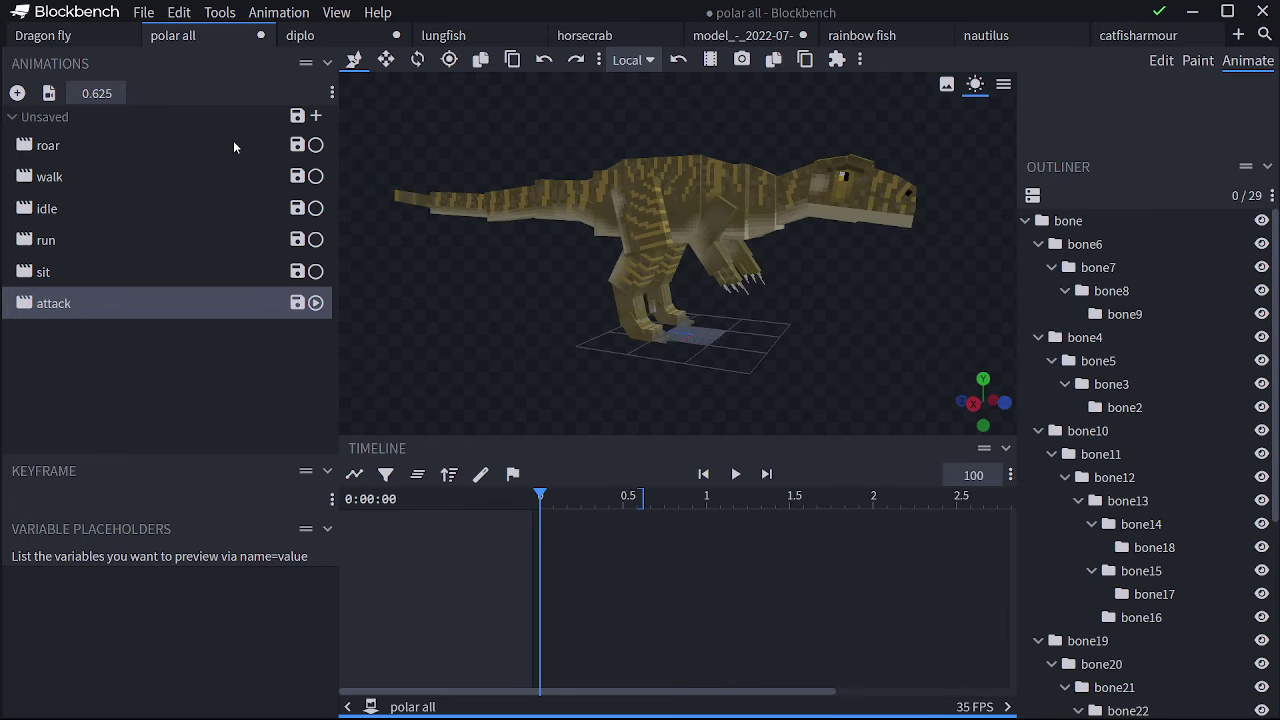
{"action": "key", "text": "space"}
{"action": "left_click", "coordinate": [123, 178]}
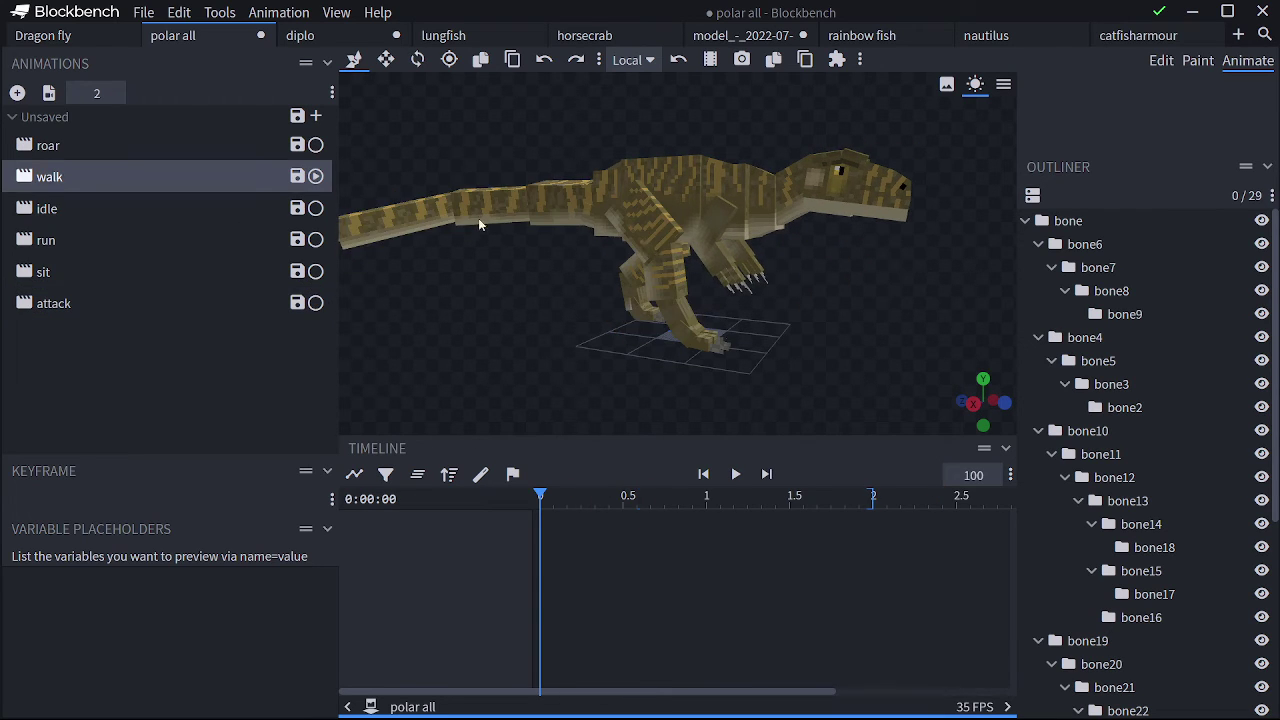
{"action": "key", "text": "space"}
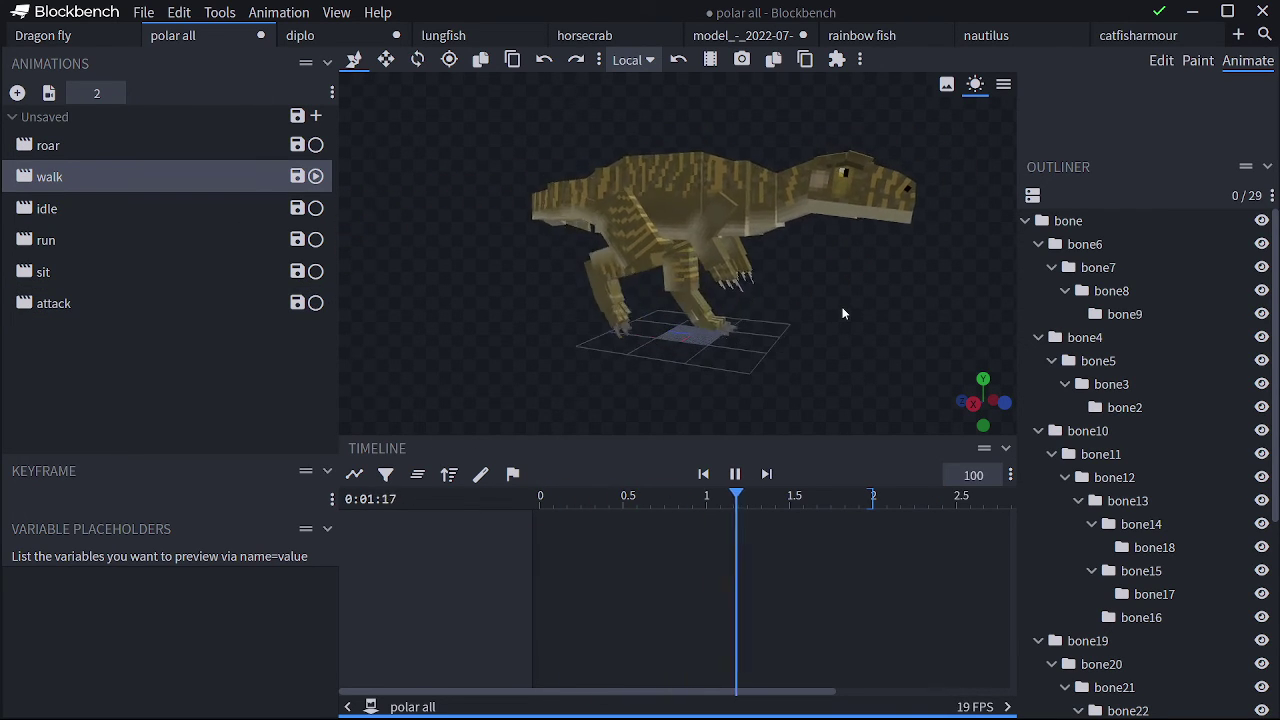
{"action": "left_click_drag", "start_coordinate": [827, 294], "coordinate": [992, 175]}
{"action": "scroll", "coordinate": [600, 329], "scroll_direction": "up", "scroll_amount": 10}
{"action": "scroll", "coordinate": [760, 321], "scroll_direction": "down", "scroll_amount": 8}
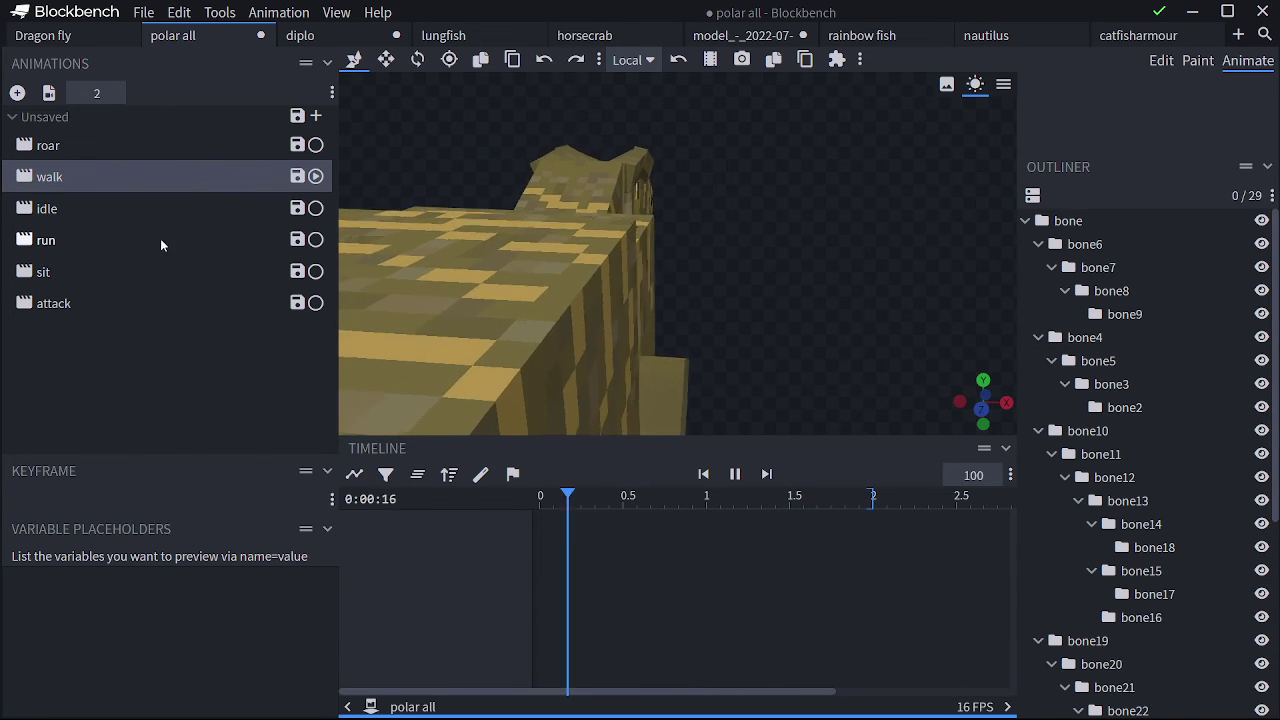
Play the dinosaur's run animation and view it from behind, close up at the open mouth and from the front.
{"action": "left_click", "coordinate": [160, 240]}
{"action": "left_click_drag", "start_coordinate": [771, 186], "coordinate": [663, 180]}
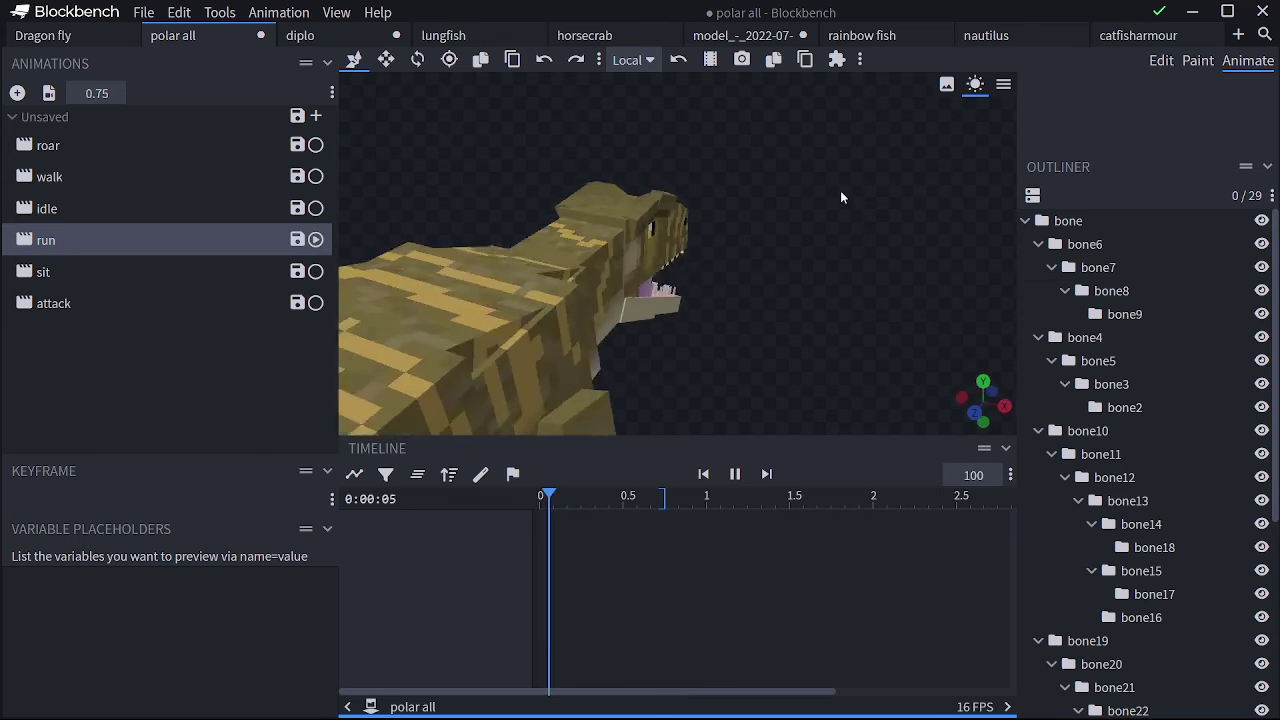
{"action": "left_click_drag", "start_coordinate": [846, 189], "coordinate": [516, 140]}
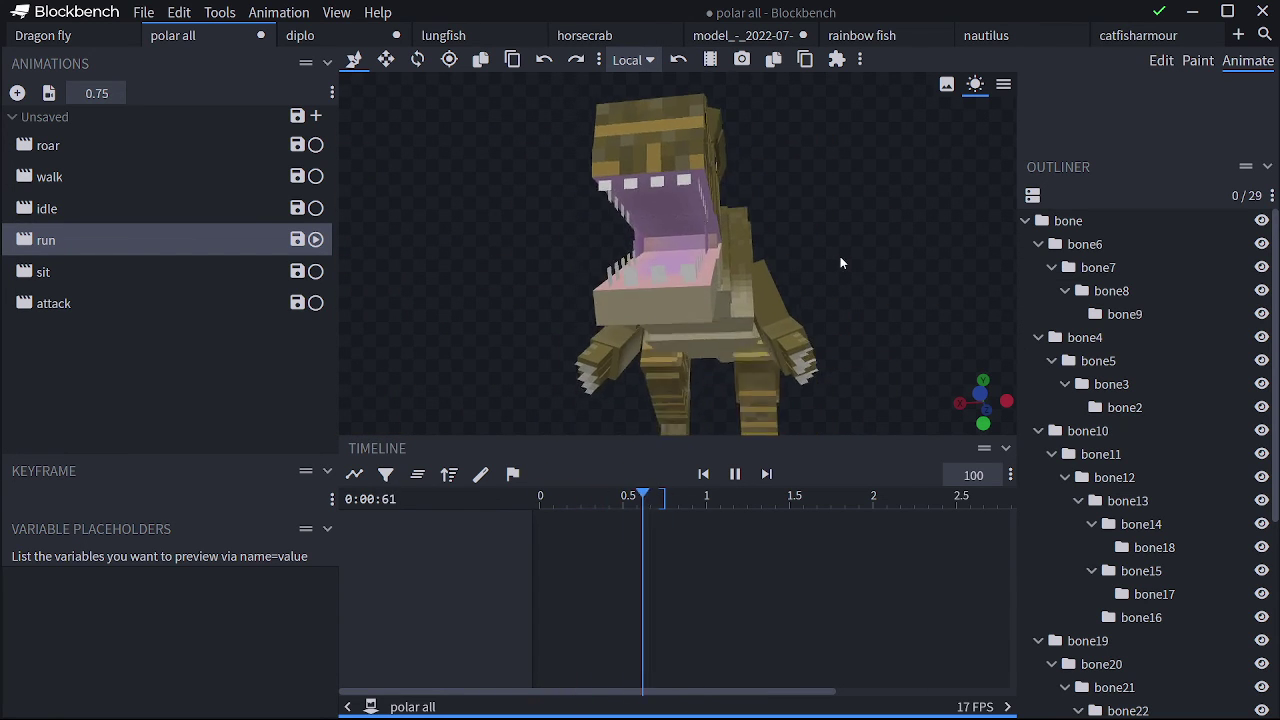
{"action": "scroll", "coordinate": [850, 265], "scroll_direction": "down", "scroll_amount": 6}
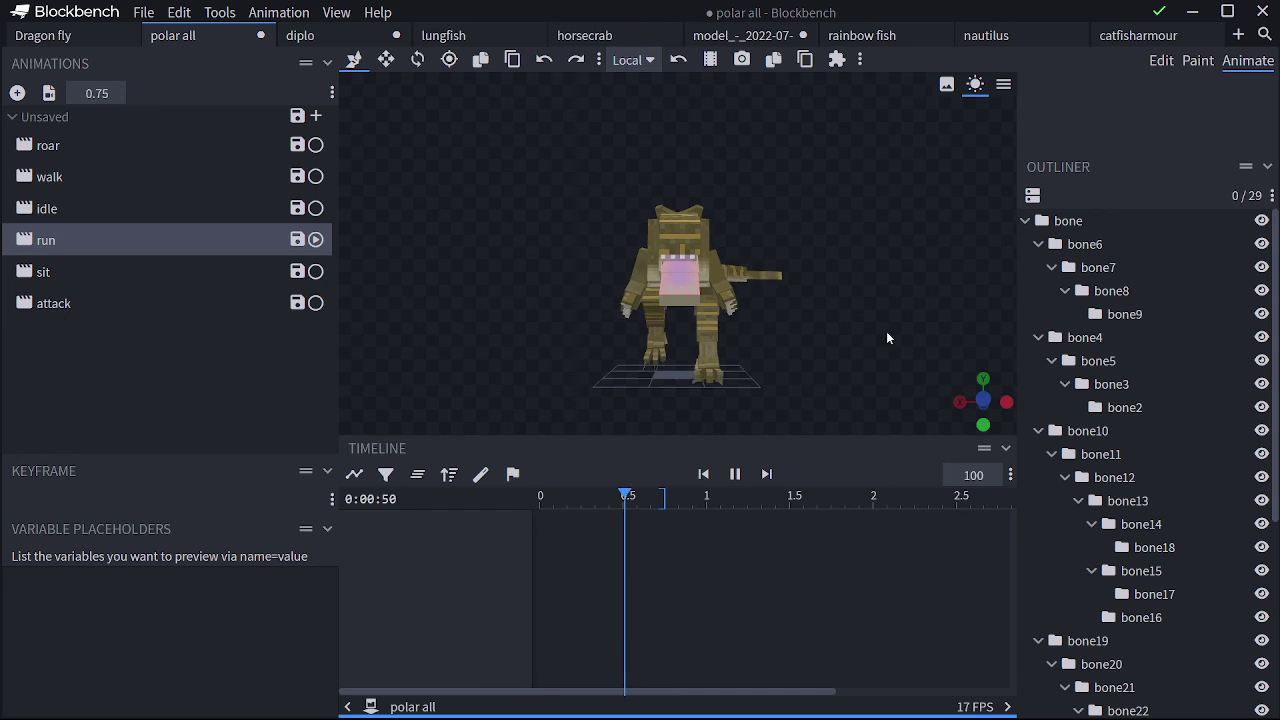